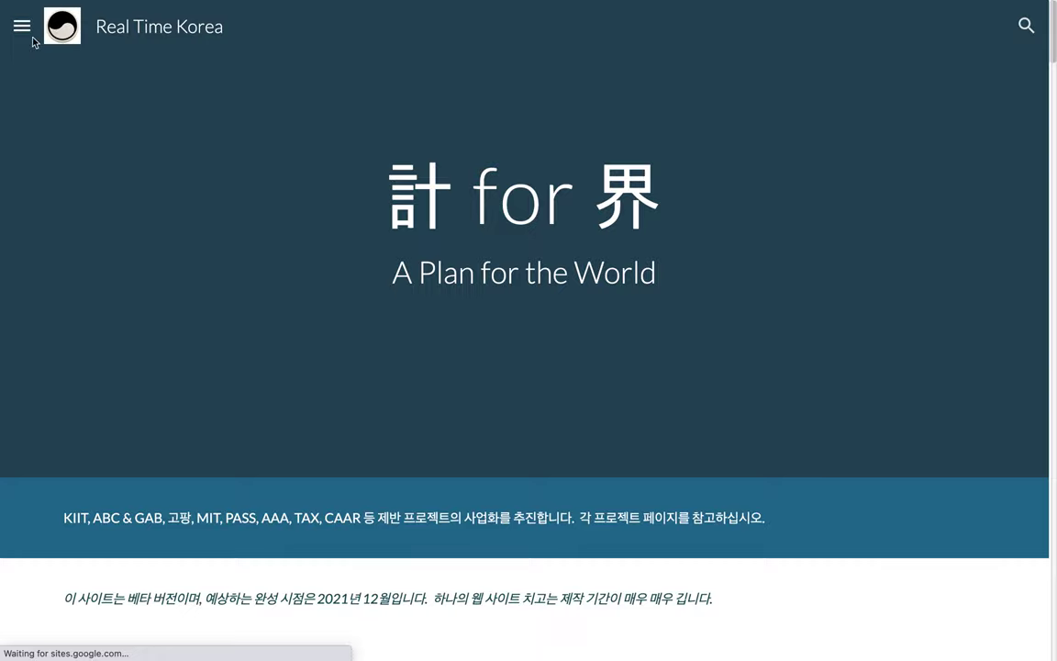
Step: View the Real Time Korea site's page list with the 학습 & 코딩 section expanded, then close it
left_click(20, 28)
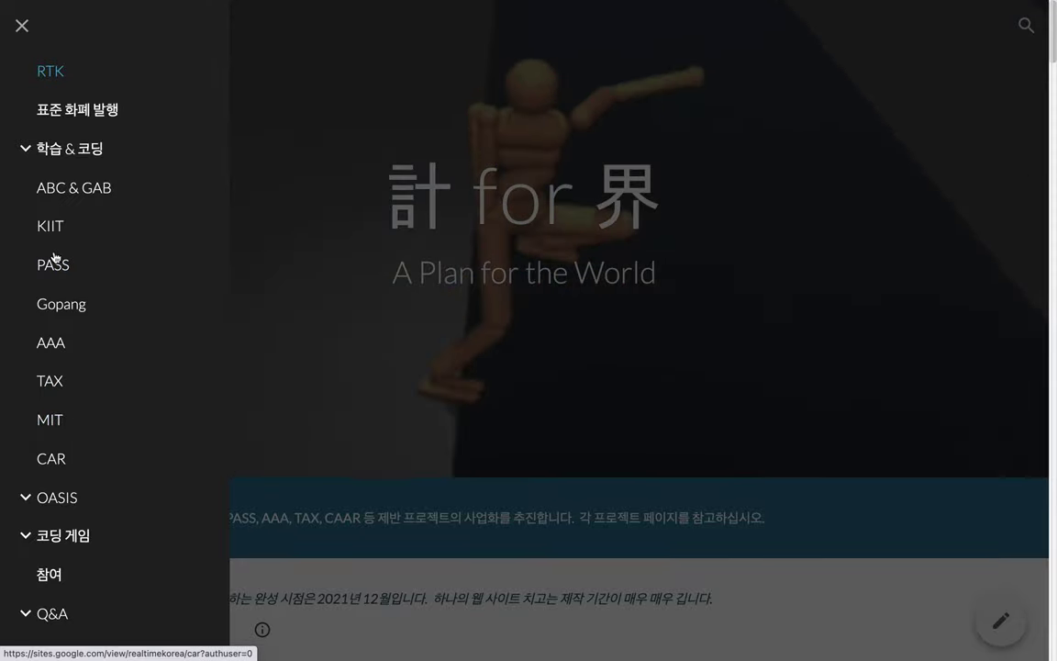
left_click(26, 156)
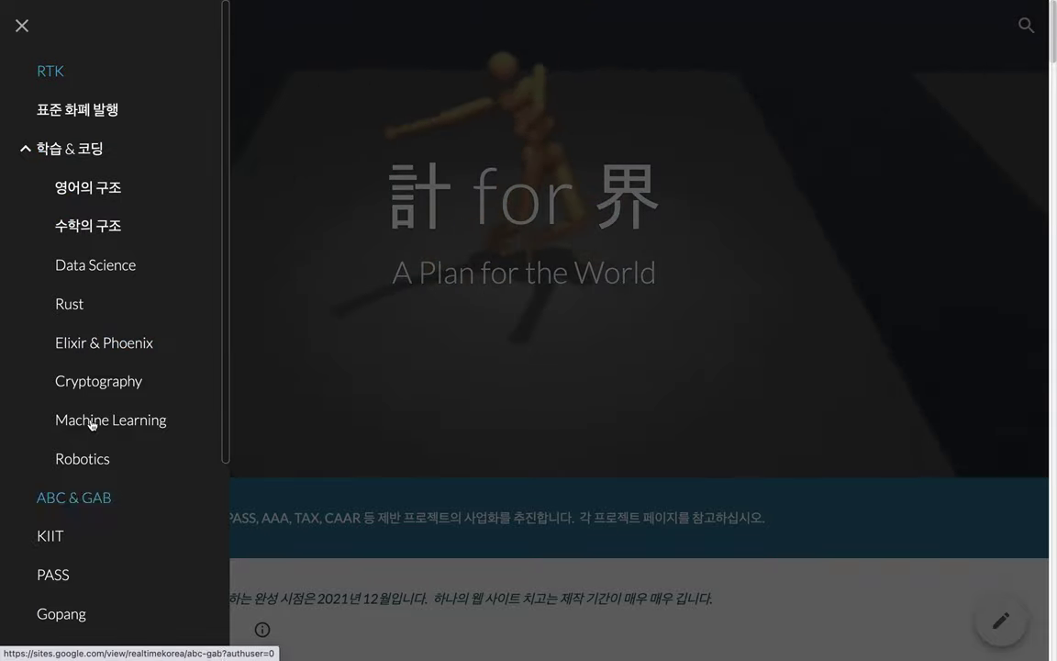
left_click(22, 25)
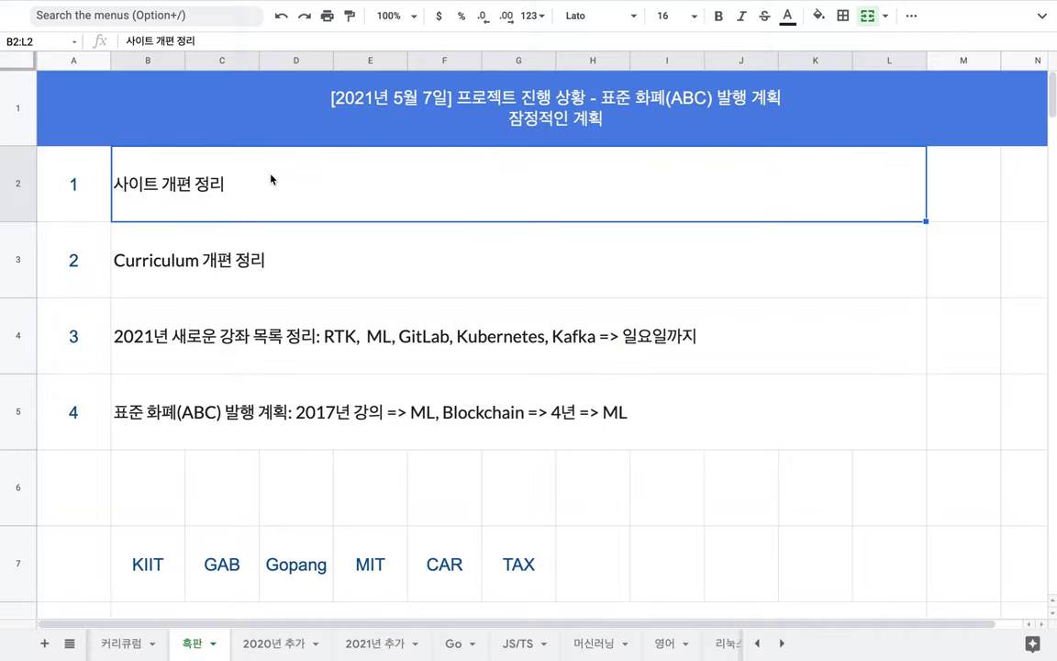
Step: Switch to the planning spreadsheet and look through the 커리큘럼 sheet from its header to the 초급 4 section
left_click(126, 647)
scroll(449, 274, "up", 20)
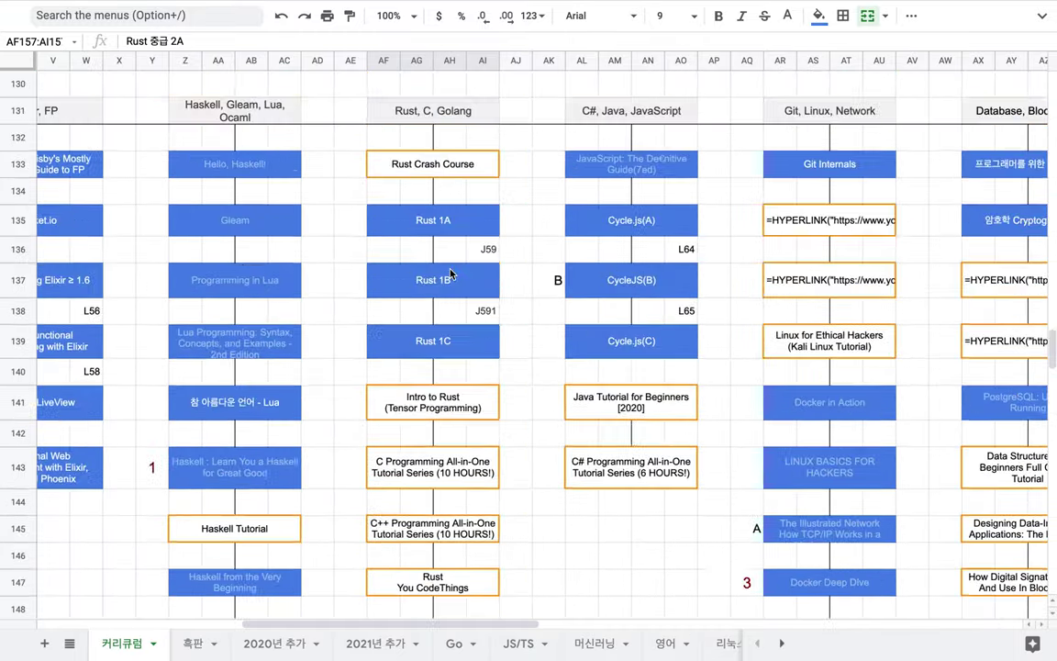
scroll(450, 273, "up", 12)
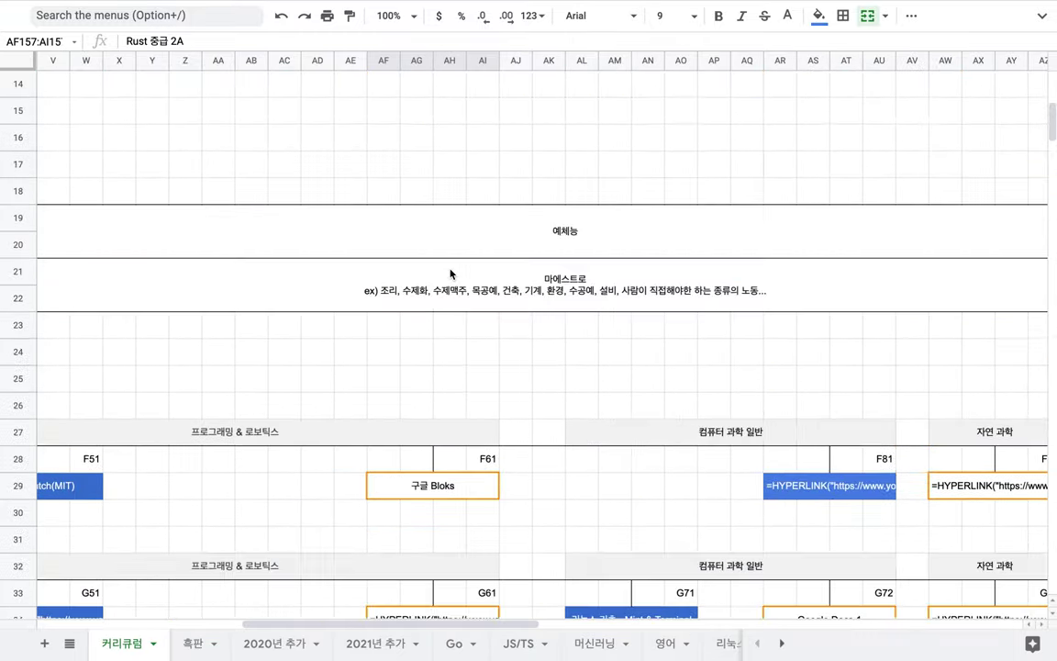
scroll(450, 273, "left", 10)
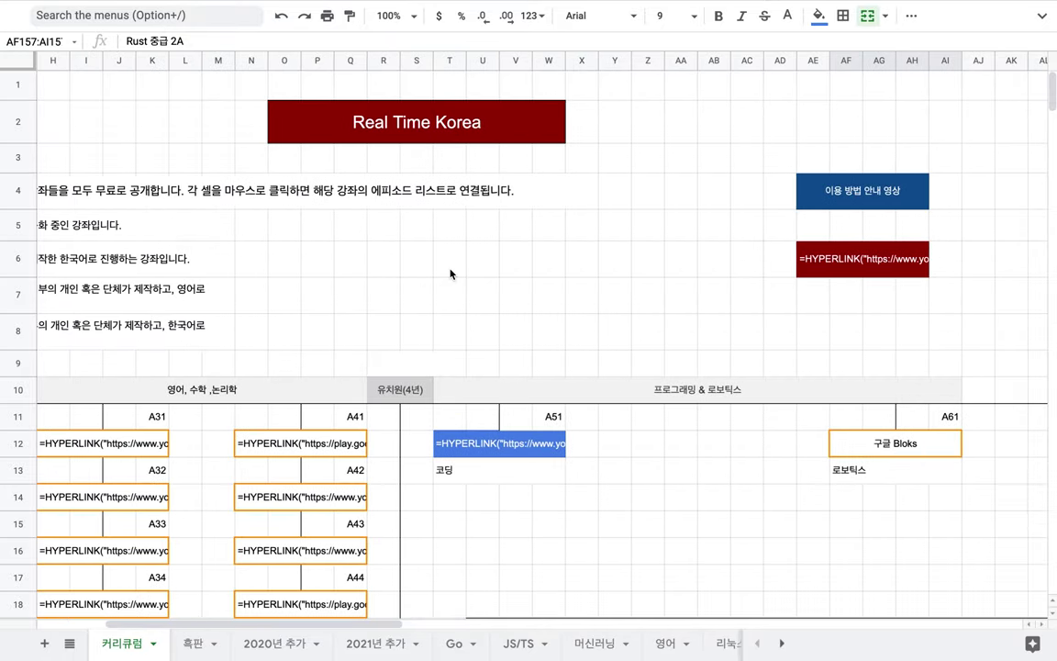
scroll(449, 273, "down", 10)
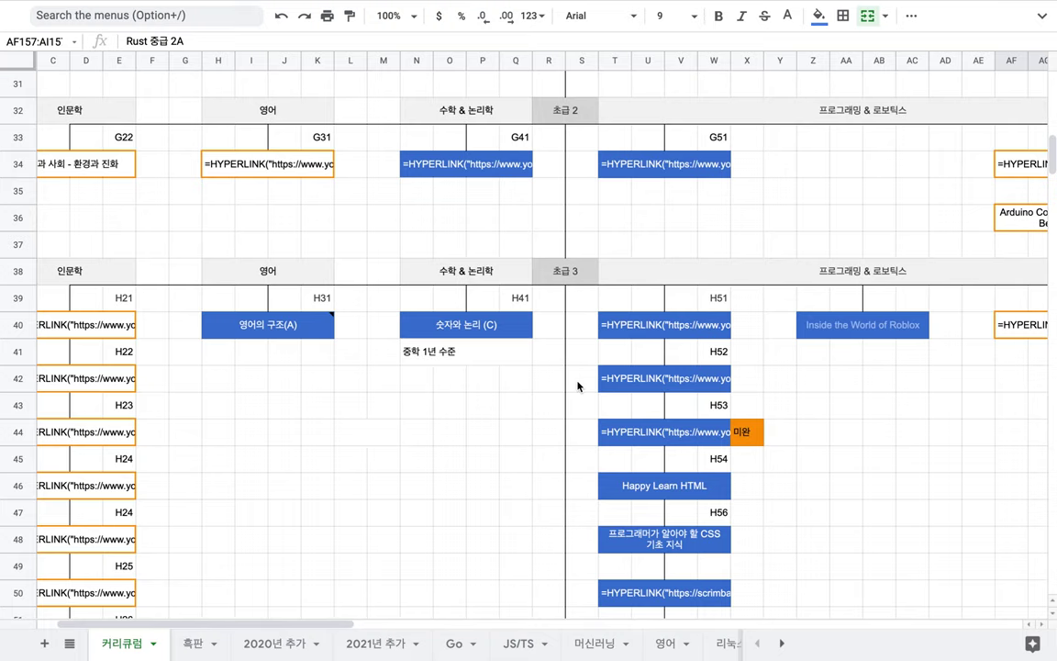
scroll(578, 386, "down", 5)
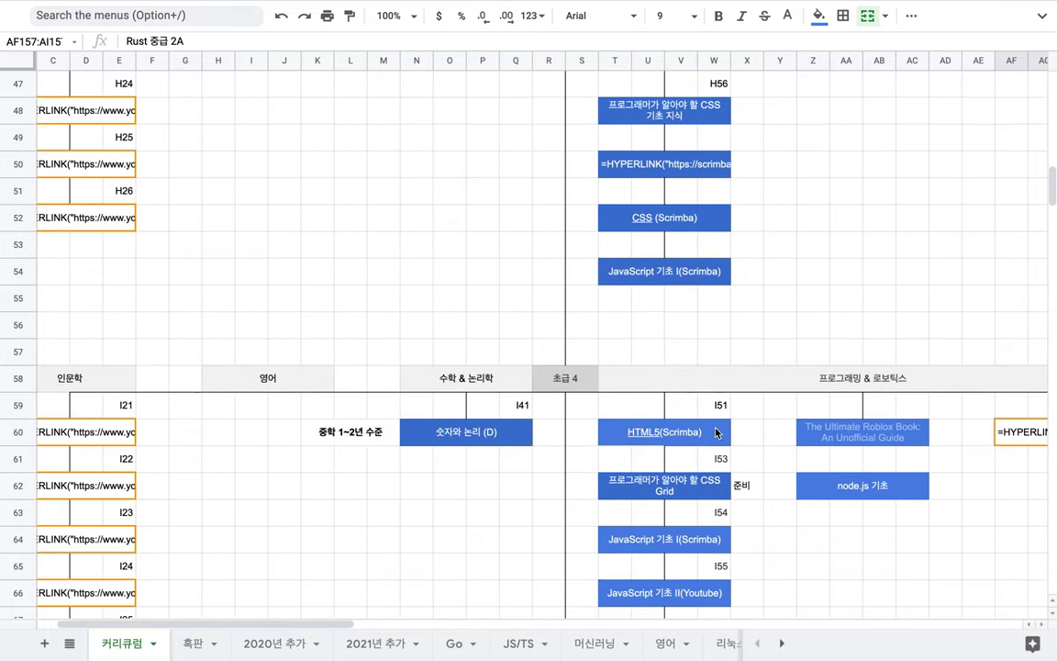
Step: Preview the course links of 프로그래머가 알아야 할 CSS Grid and node.js 기초 in the enlarged 초급 4 section
left_click(667, 489)
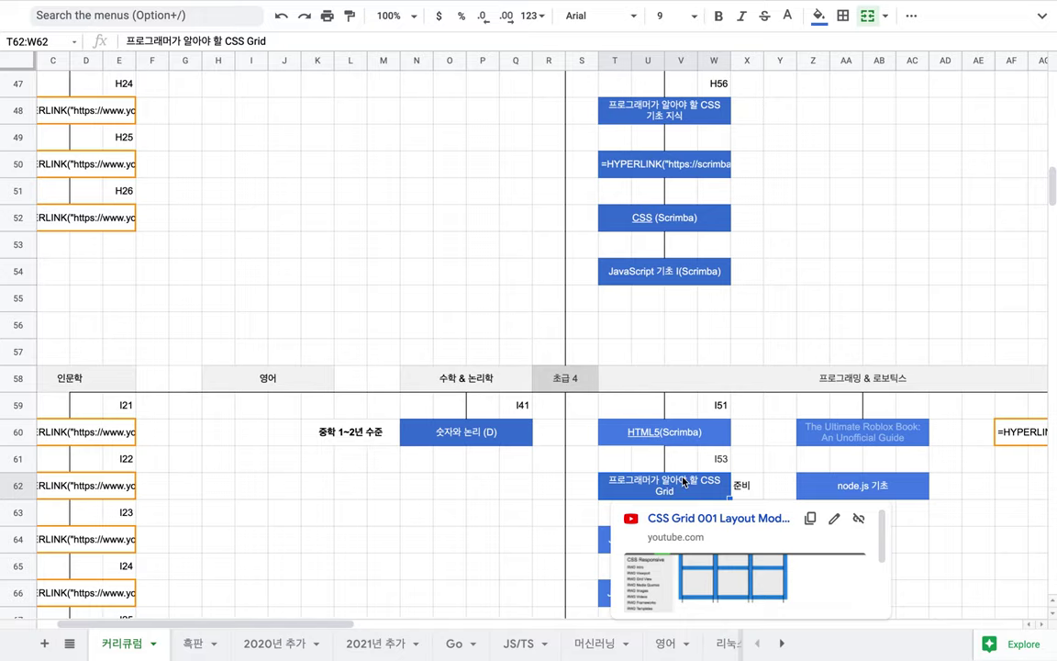
scroll(496, 491, "down", 5)
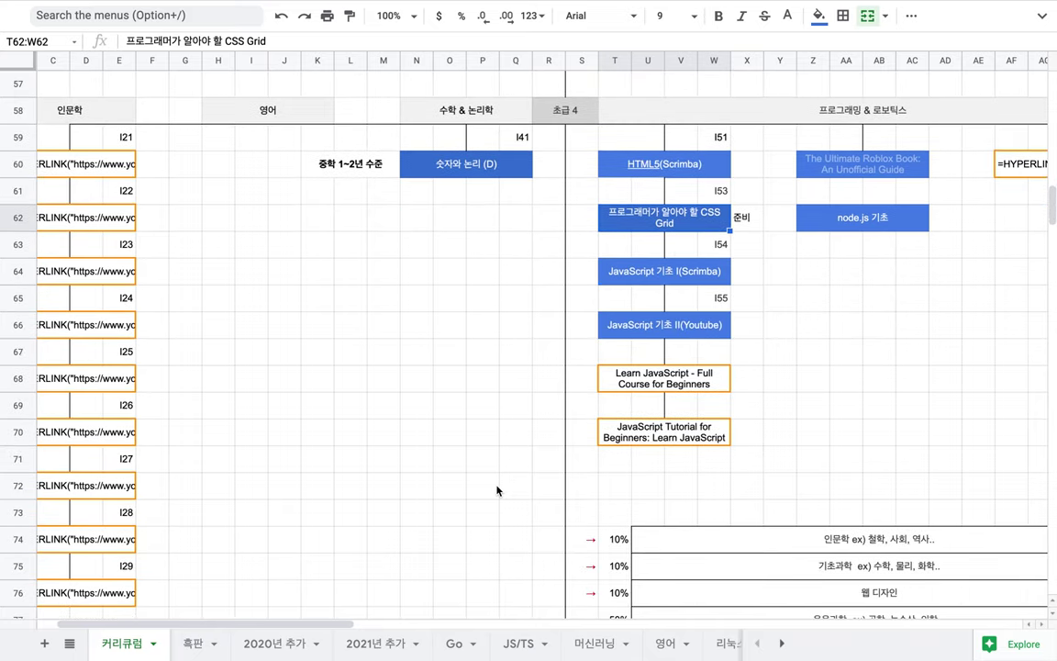
key("super+equal")
key("super+equal")
scroll(597, 491, "right", 10)
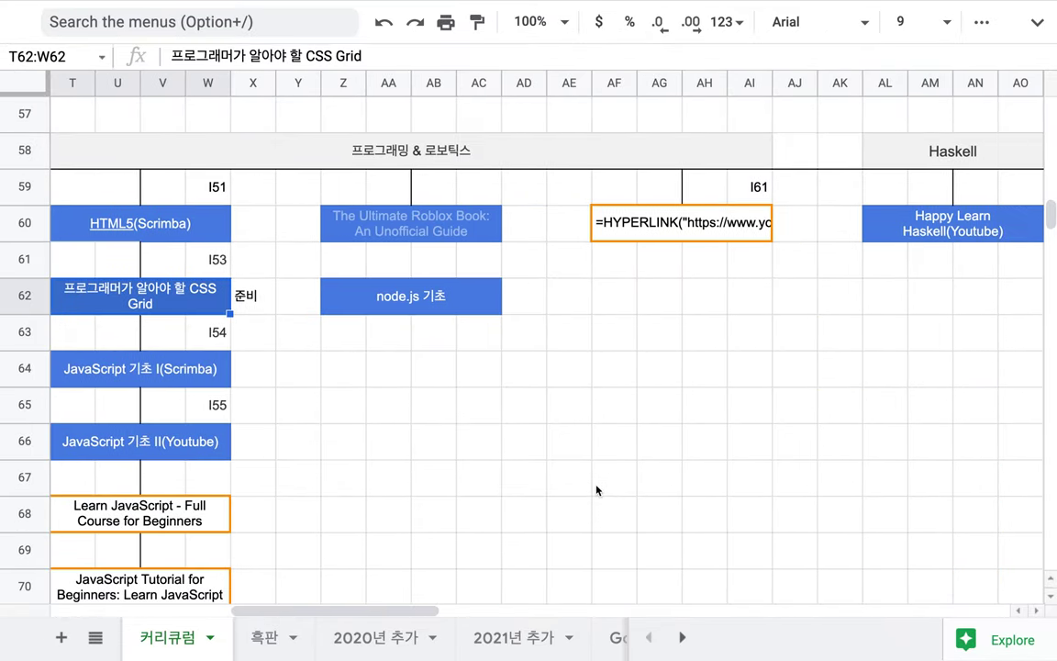
left_click(460, 305)
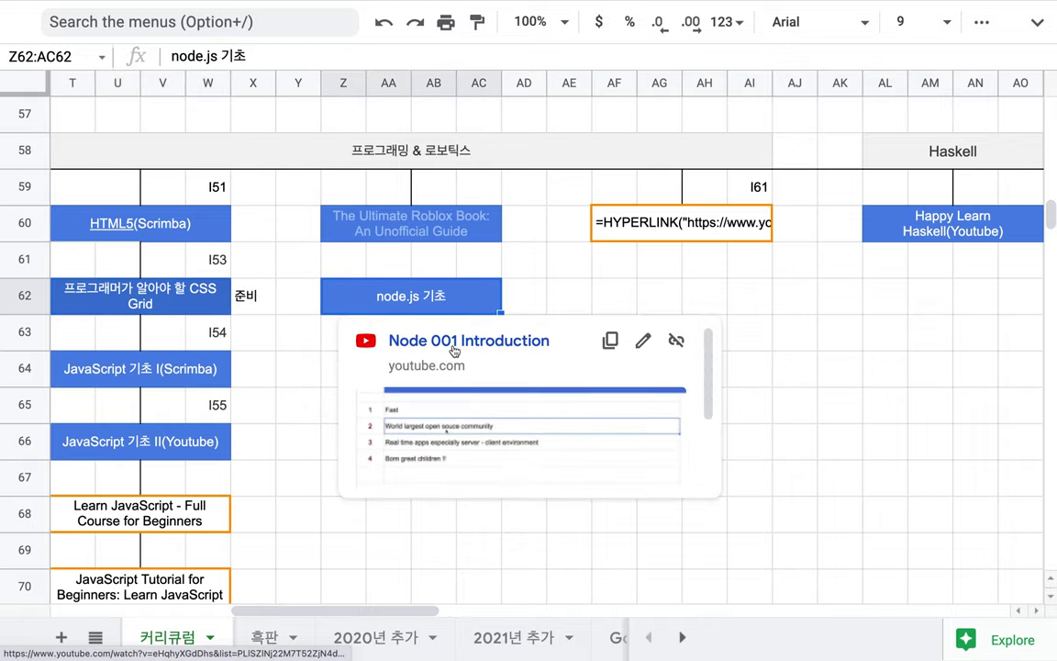
Step: Preview the linked lectures of JS with Unit Test and TypeScript (B) in the JavaScript section, then restore the smaller page zoom
scroll(302, 373, "down", 10)
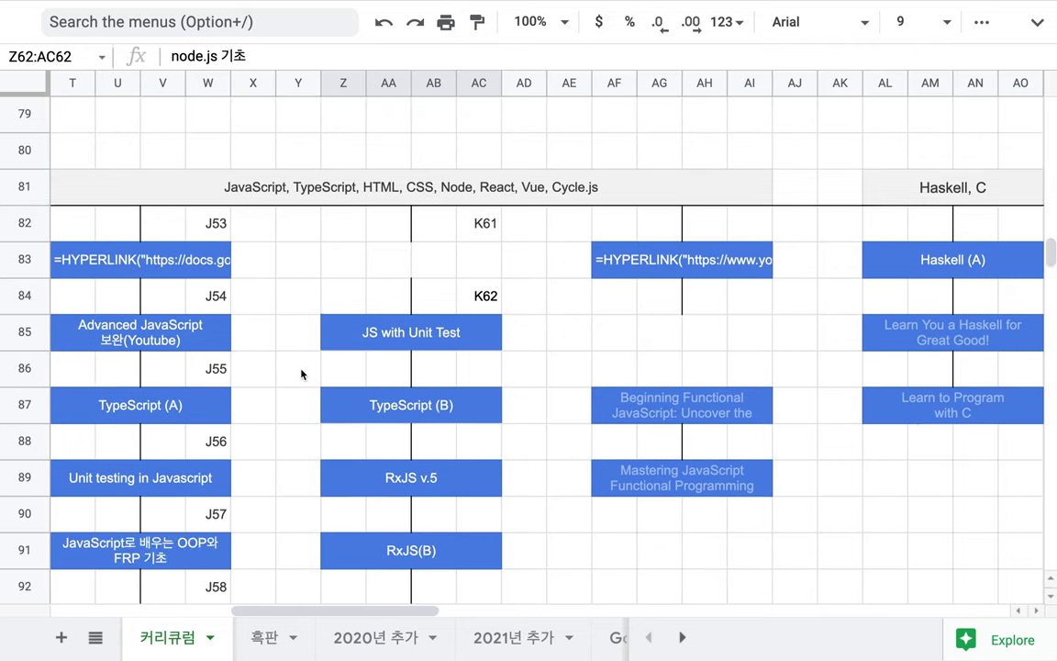
scroll(302, 373, "down", 2)
left_click(438, 261)
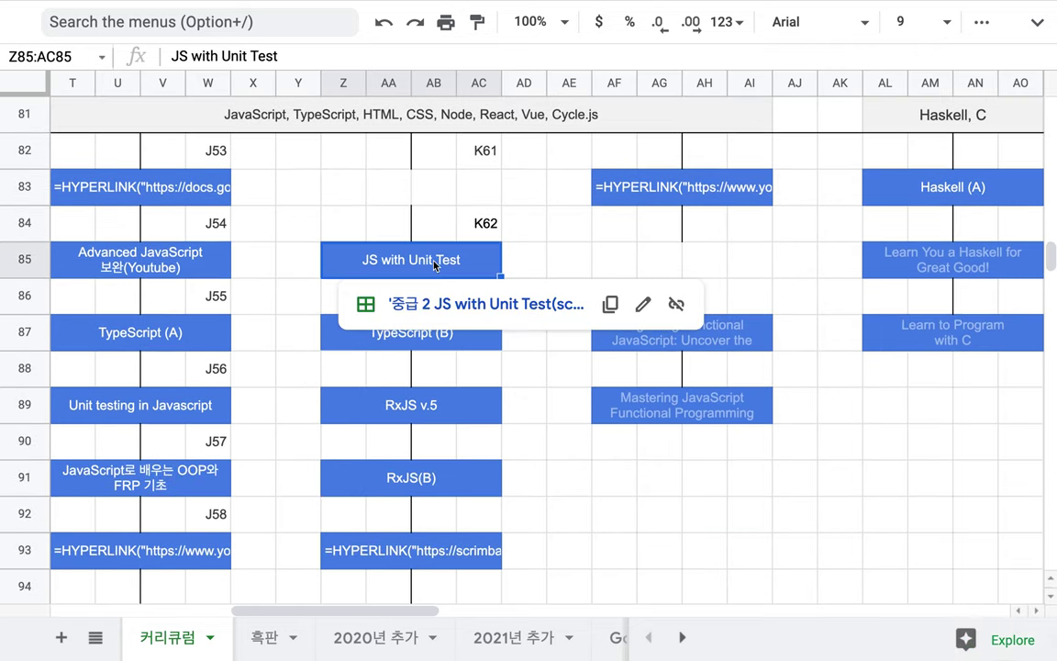
mouse_move(408, 346)
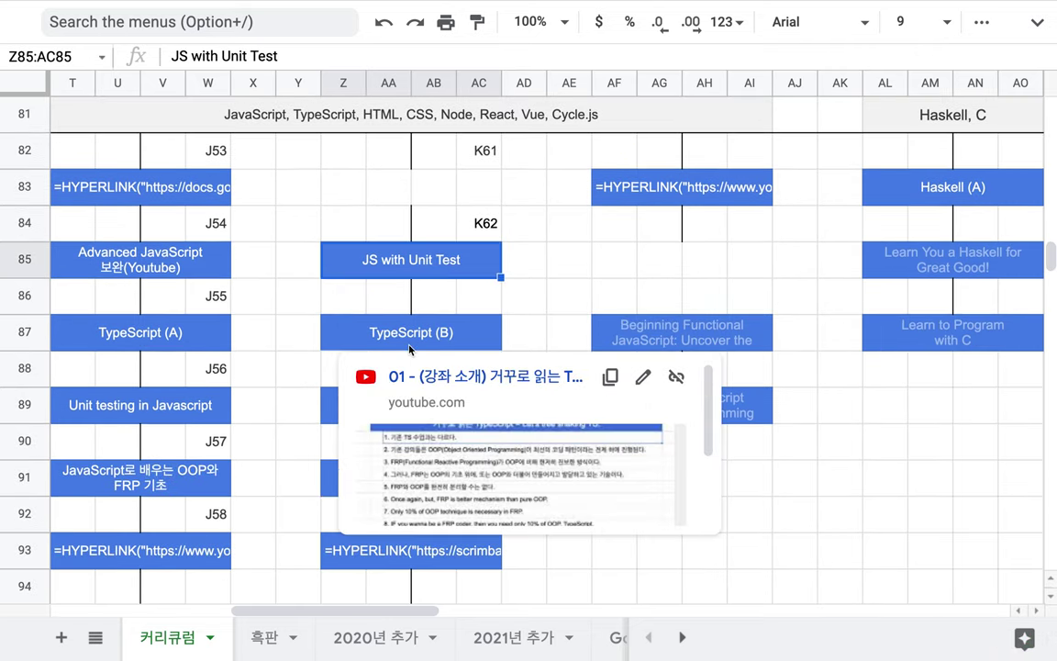
left_click(240, 414)
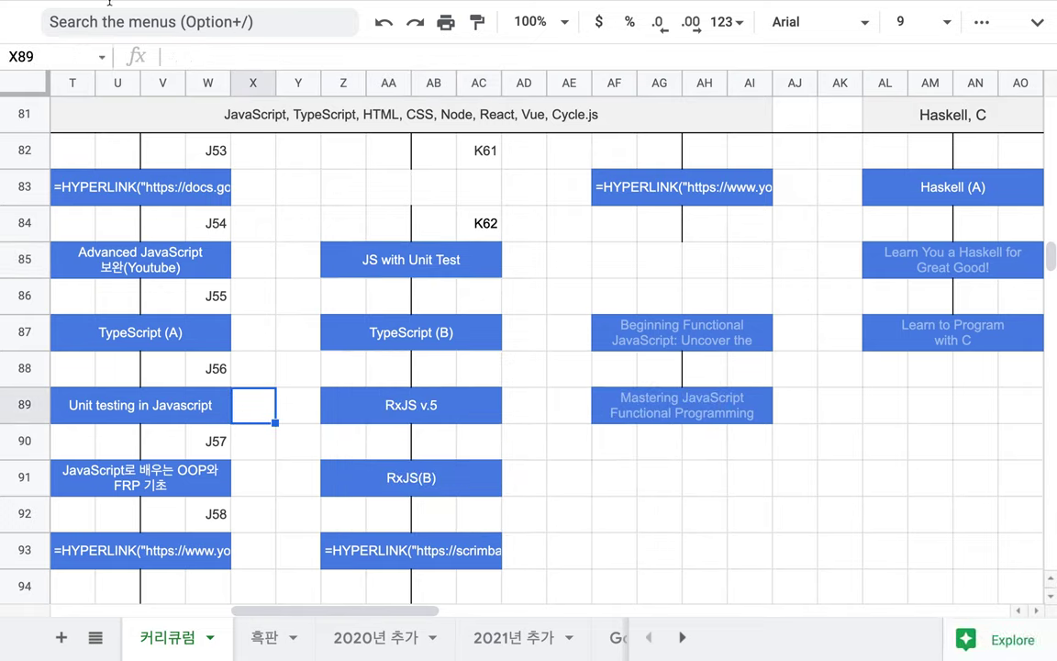
mouse_move(69, 17)
key("super+minus")
key("super+minus")
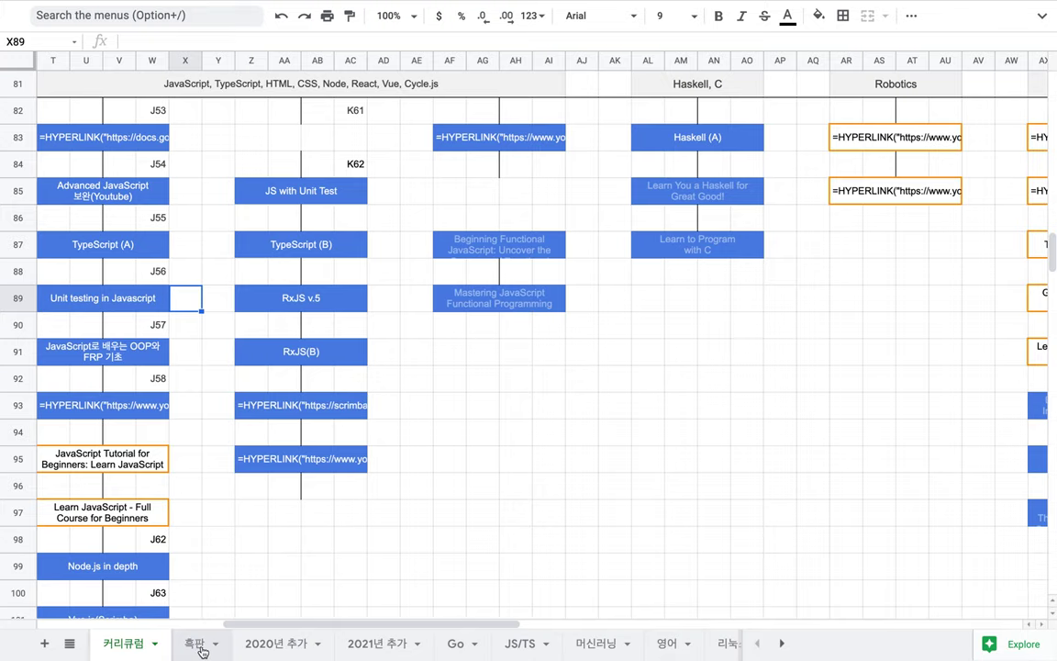
Step: Go to the 흑판 sheet and highlight "2021년 새로운 강좌 목록 정리:" in plan item 3
left_click(197, 643)
left_click(310, 354)
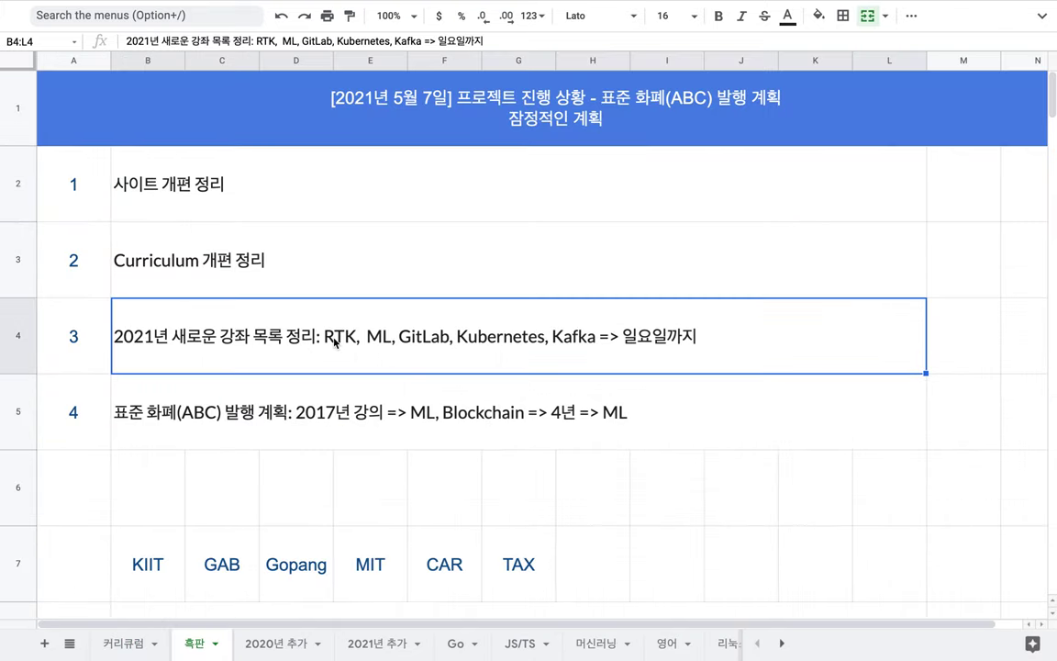
double_click(347, 334)
left_click_drag(319, 312, 106, 312)
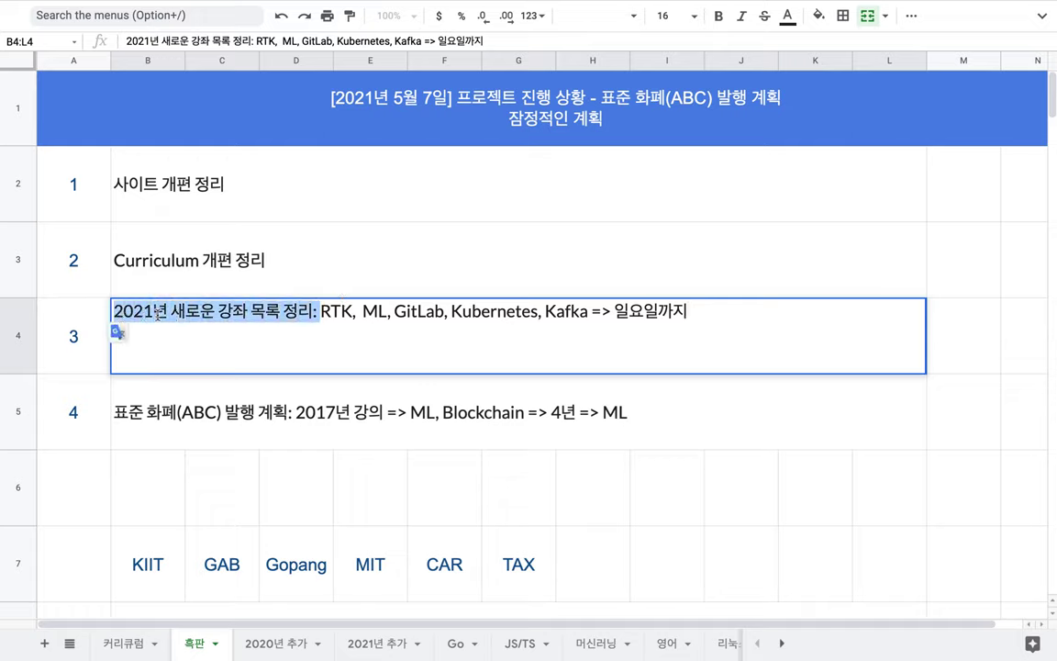
Step: Point out RTK, ML, GitLab, Kubernetes, Kafka and the deadline 일요일까지 in plan item 3 by highlighting the text
left_click(323, 312)
double_click(335, 312)
left_click(342, 313)
double_click(374, 312)
double_click(419, 312)
double_click(491, 312)
left_click(547, 313)
double_click(548, 312)
left_click(598, 312)
left_click_drag(595, 312, 339, 321)
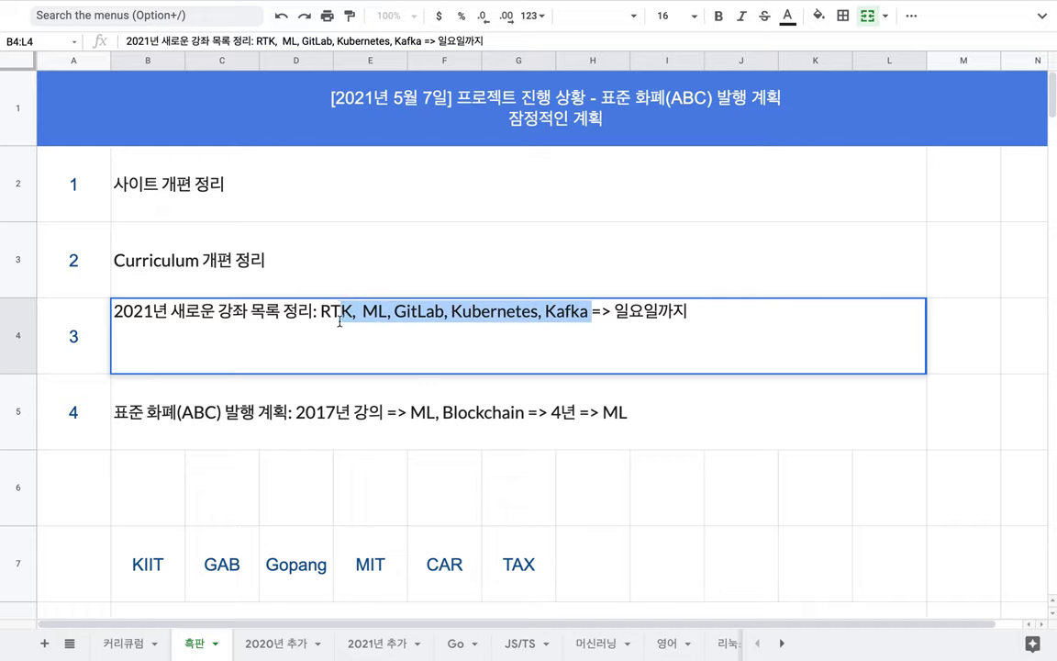
double_click(642, 312)
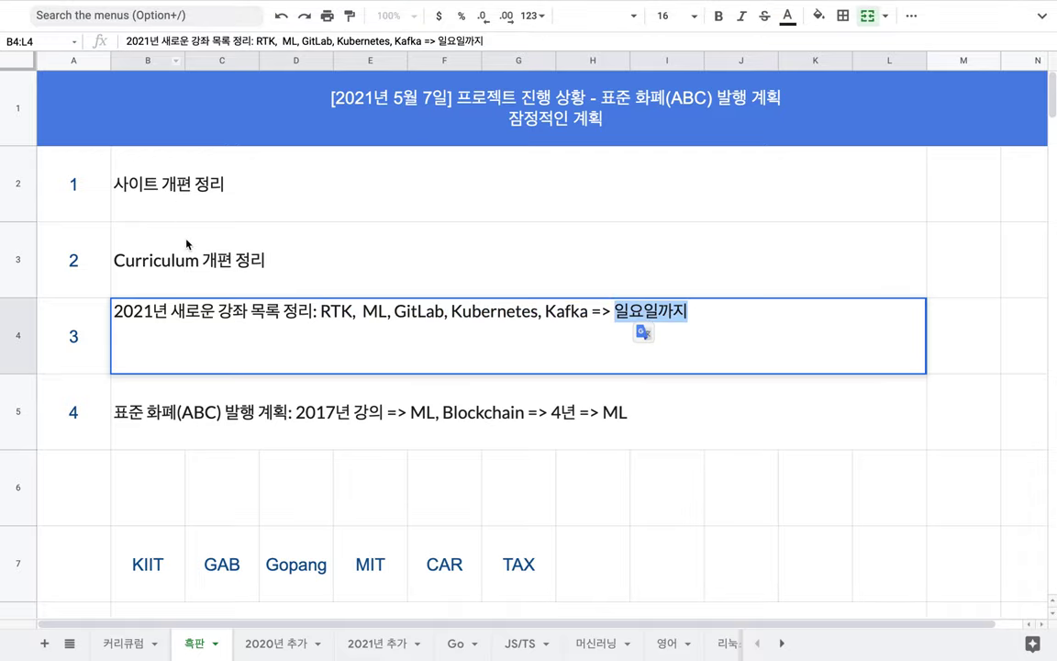
Step: Switch to the Real Time Korea site and open its Robotics page
key("ctrl+Tab")
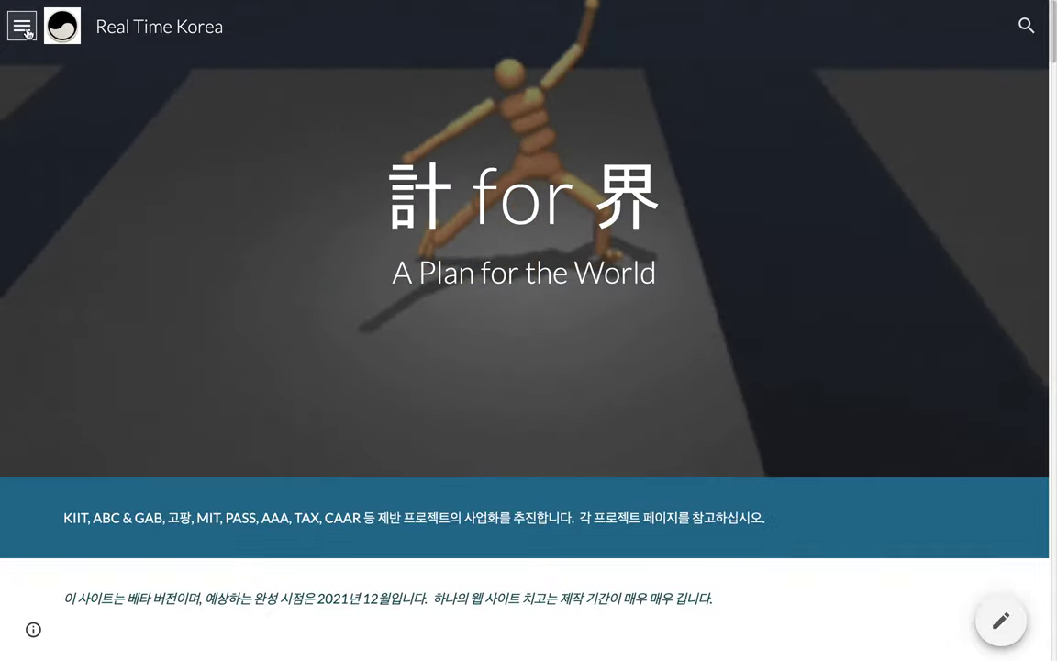
left_click(20, 24)
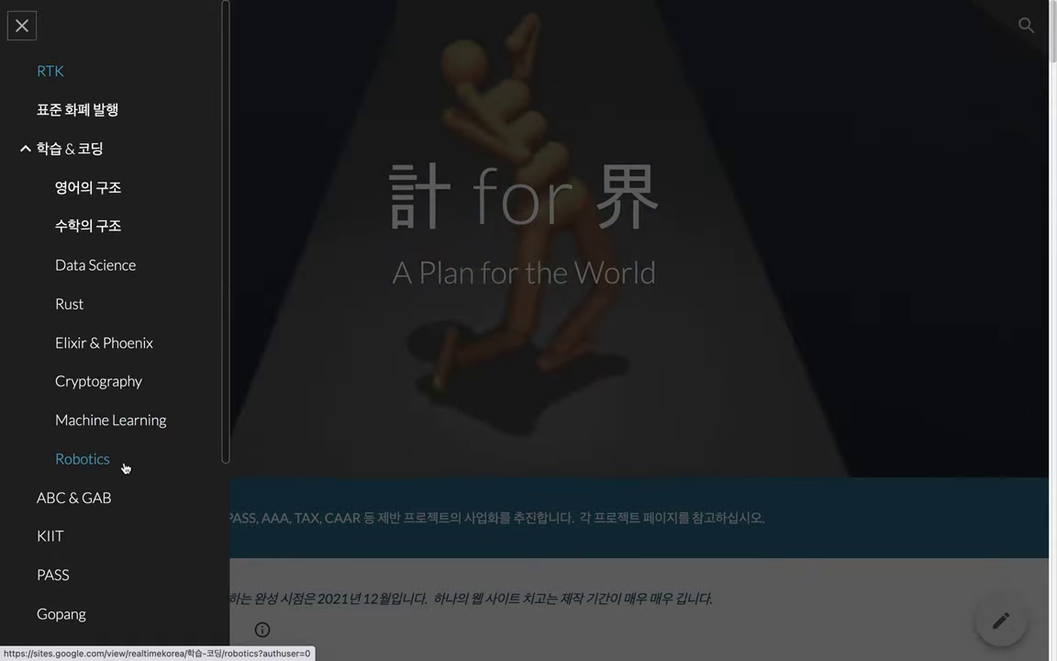
left_click(126, 468)
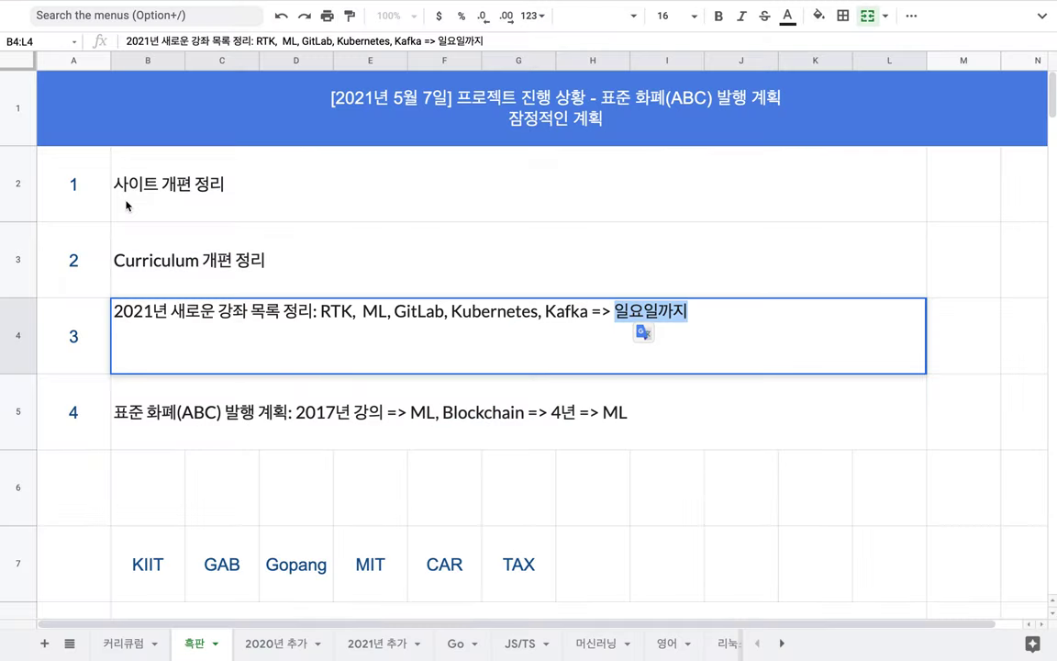
Step: Back in the 흑판 sheet, highlight the course names in item 3, then 2017년 강의 in item 4, and leave the cell
left_click_drag(338, 312, 466, 312)
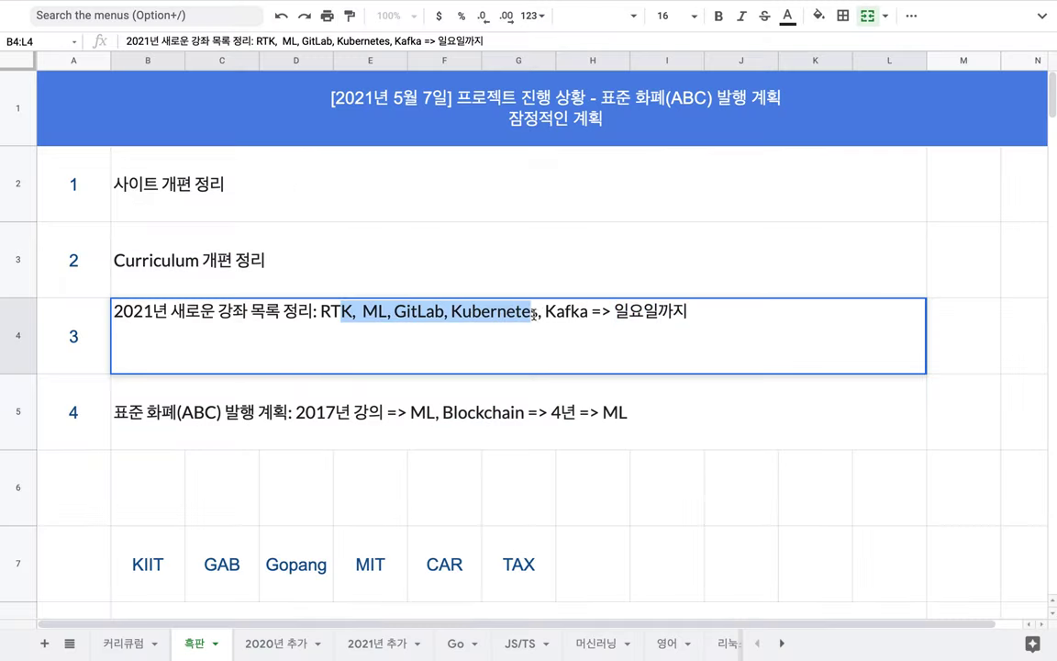
left_click(217, 385)
double_click(312, 386)
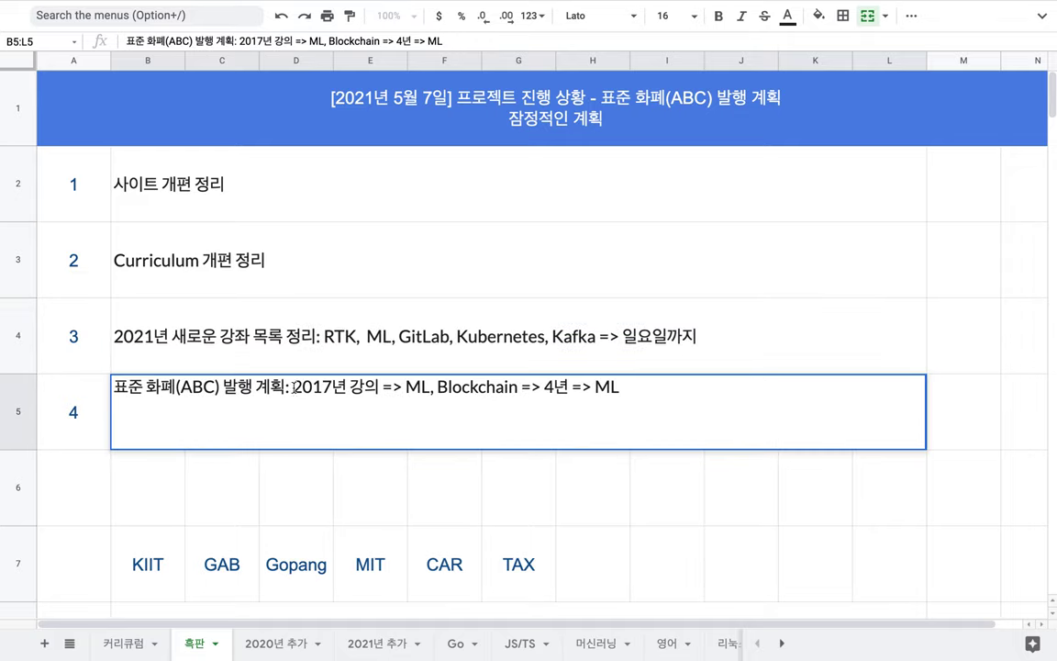
left_click_drag(293, 386, 381, 388)
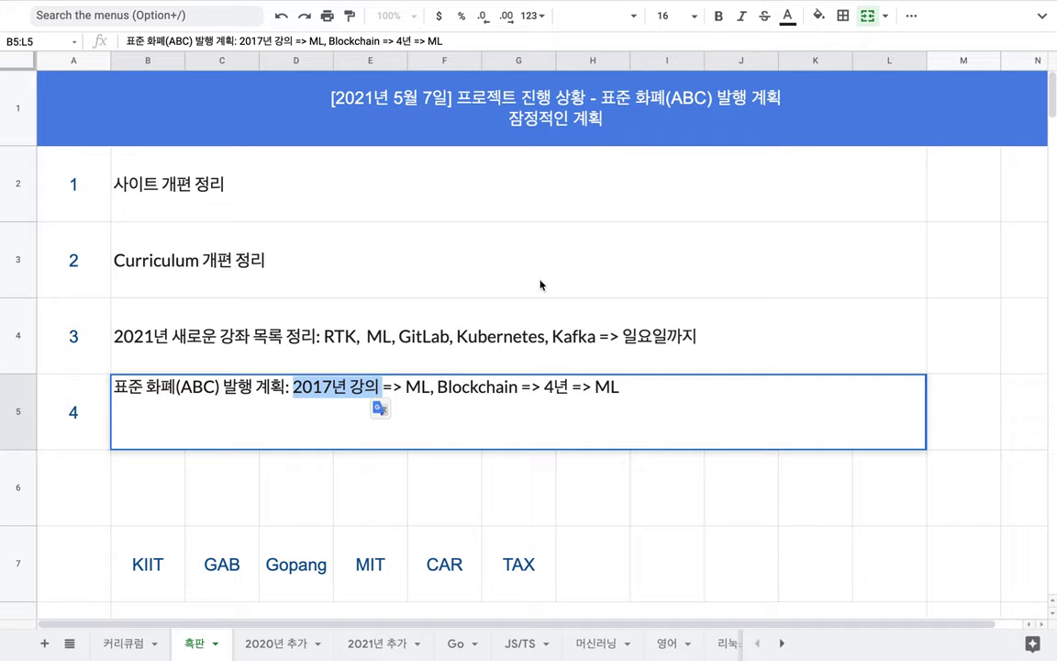
left_click(425, 425)
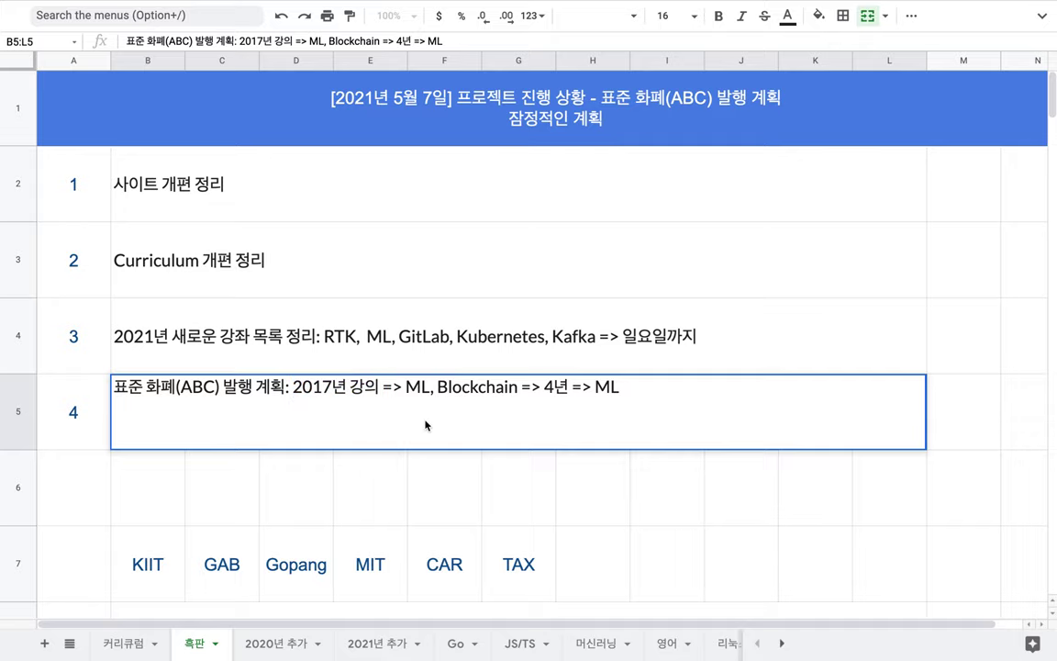
left_click(413, 488)
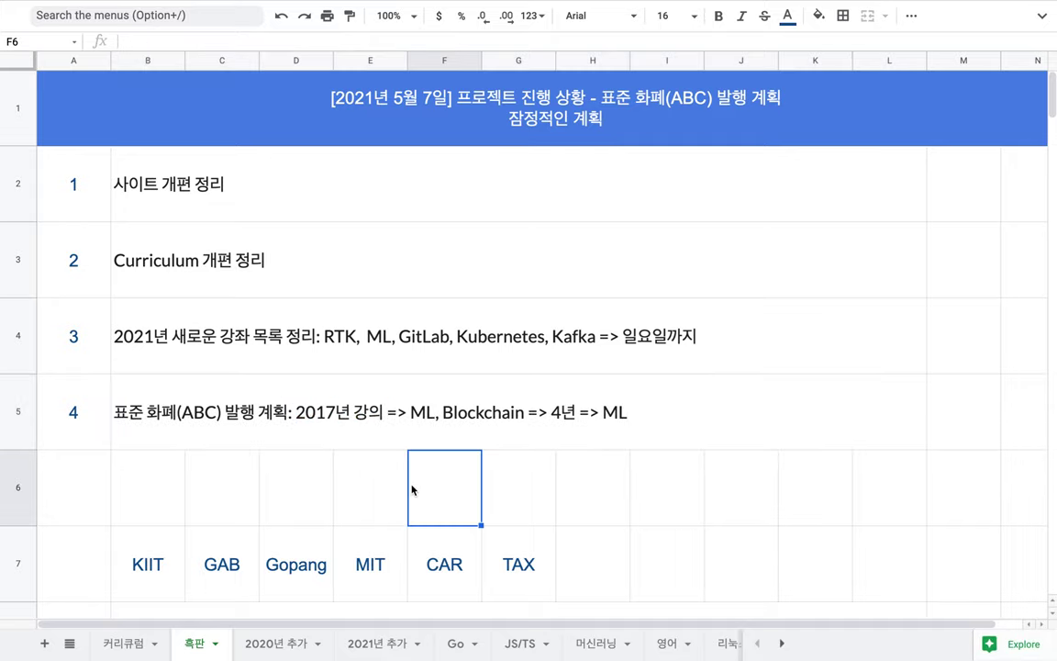
Step: Review the KIIT, GAB, Gopang and MIT project rows below the plan items and select the KIIT cell in row 7
scroll(412, 491, "down", 1)
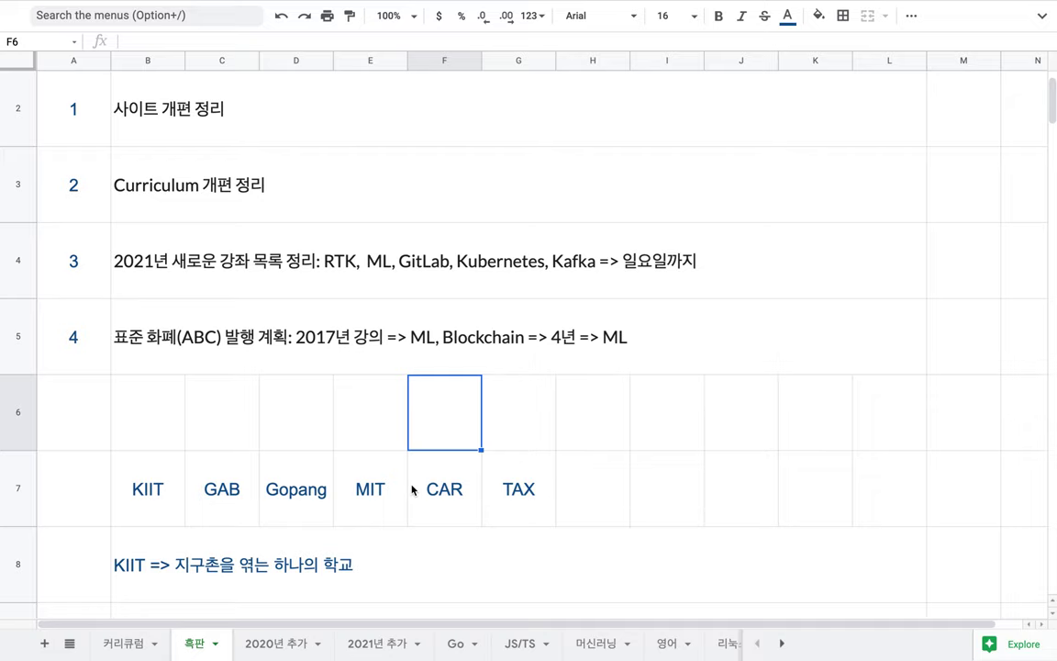
scroll(412, 490, "down", 3)
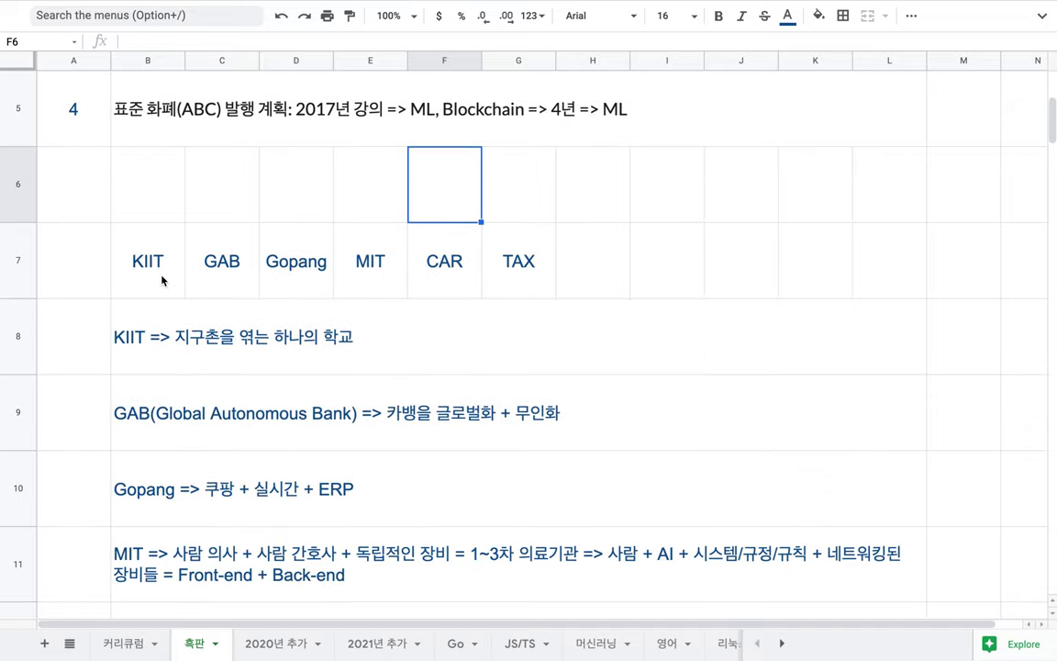
left_click(163, 280)
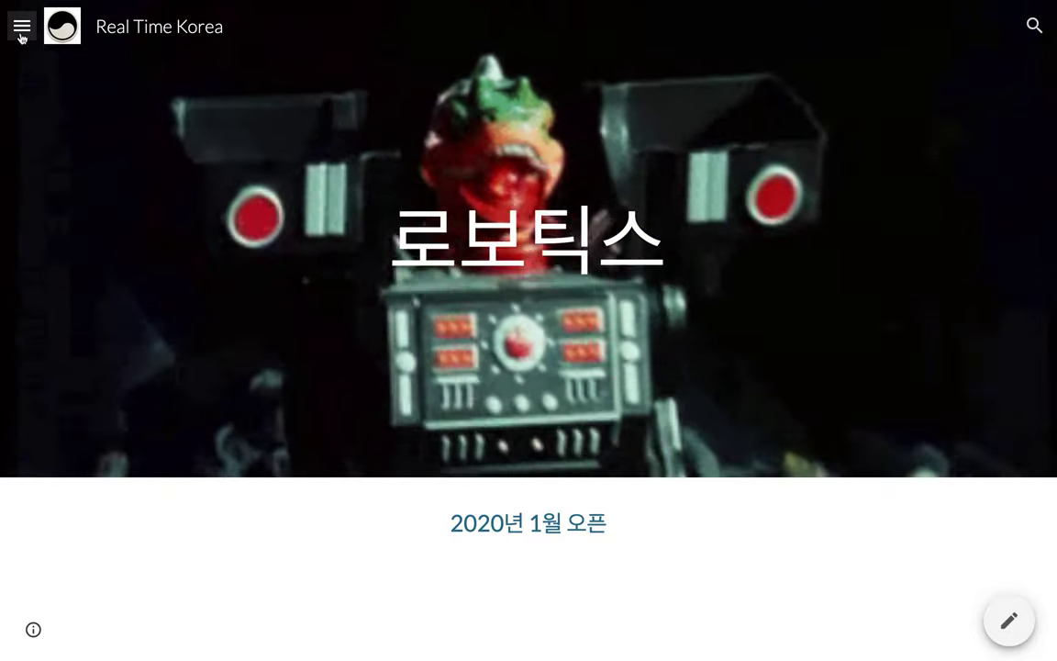
Step: Switch to the Real Time Korea site, open the 표준 화폐 발행 page and read its introduction and 개념 section
left_click(21, 33)
left_click(64, 121)
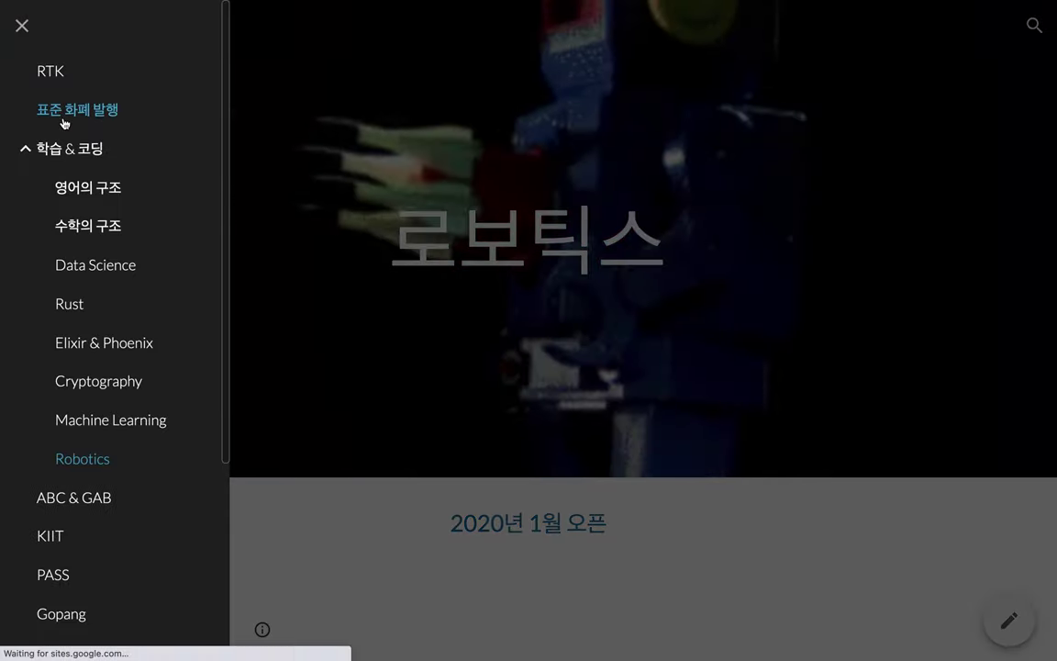
scroll(342, 265, "down", 8)
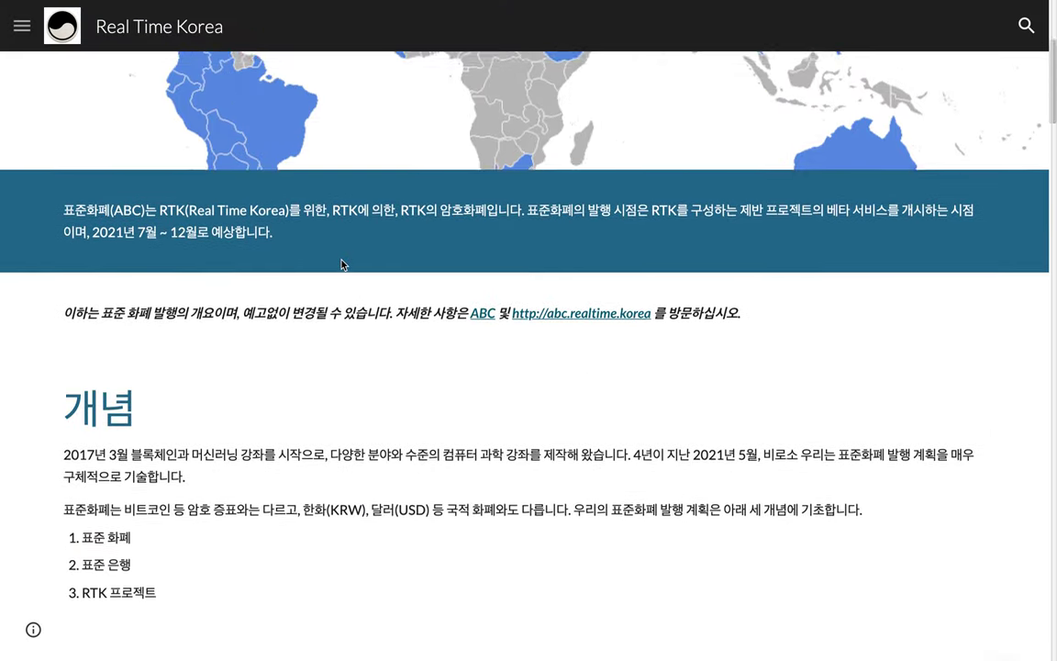
scroll(341, 265, "up", 2)
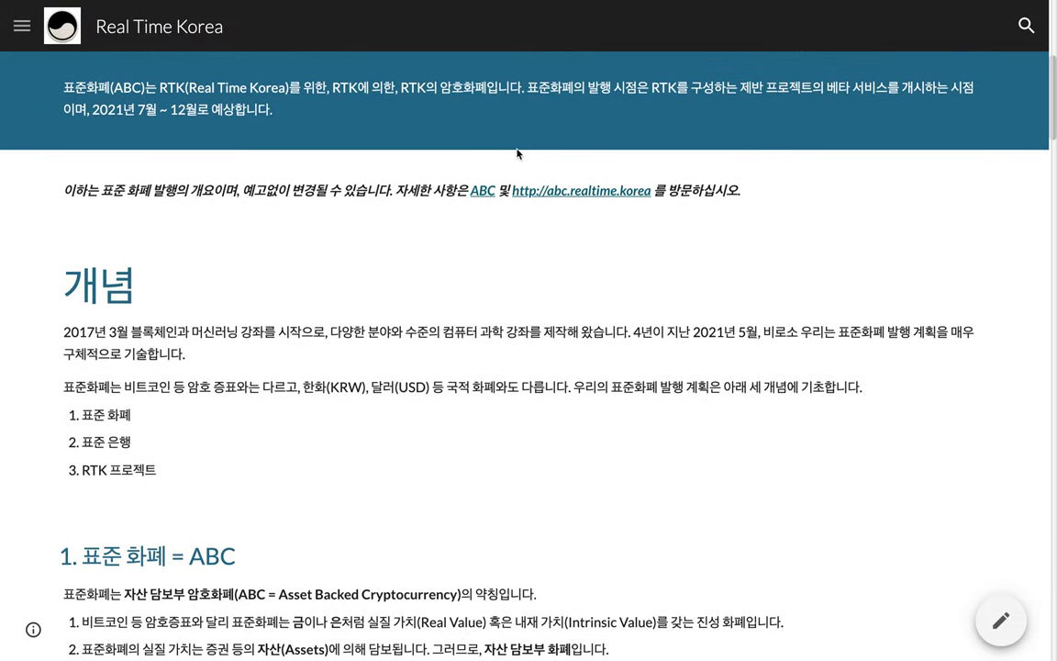
Step: Highlight the issuance-timing sentence in the 표준화폐 introduction, then read on through the page to the list of individual projects excluding KIIT
left_click_drag(527, 104, 530, 134)
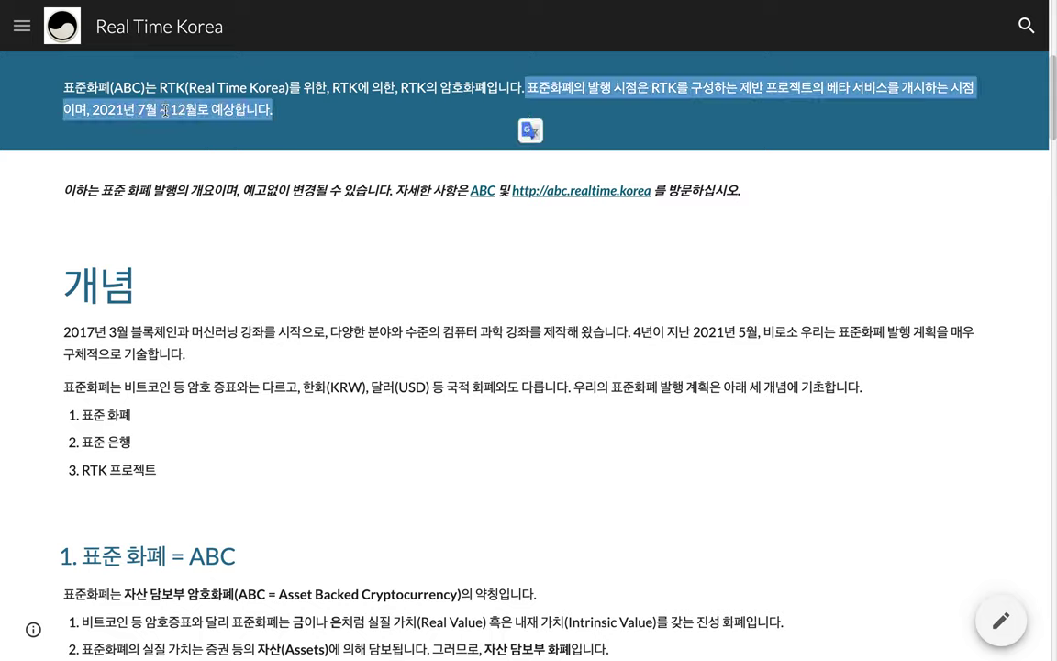
left_click(264, 227)
scroll(264, 262, "down", 9)
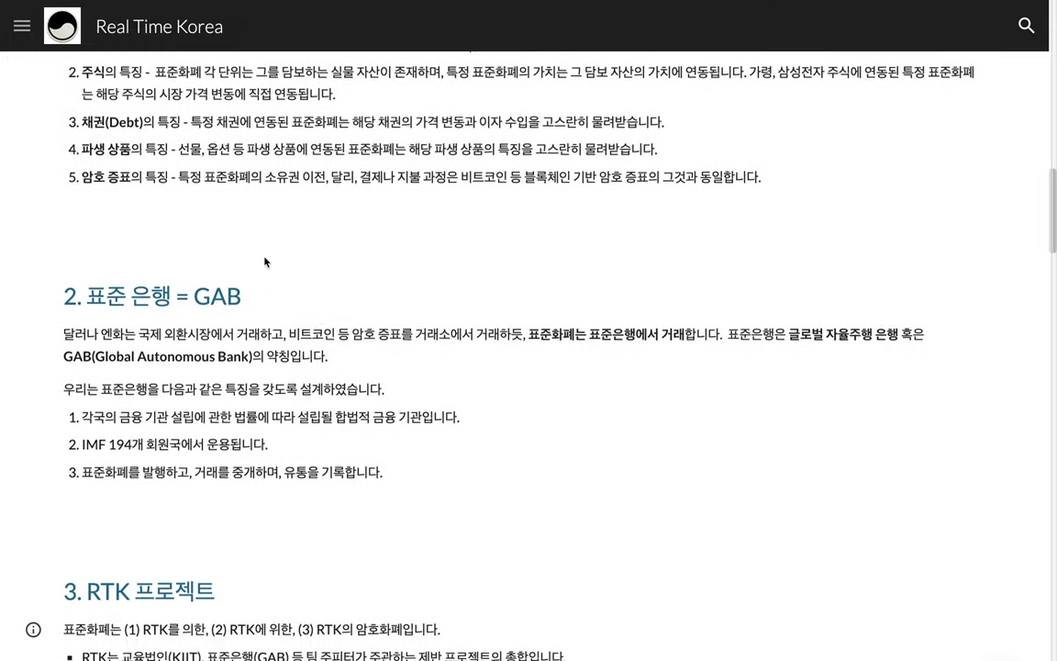
scroll(264, 262, "down", 18)
scroll(265, 263, "down", 8)
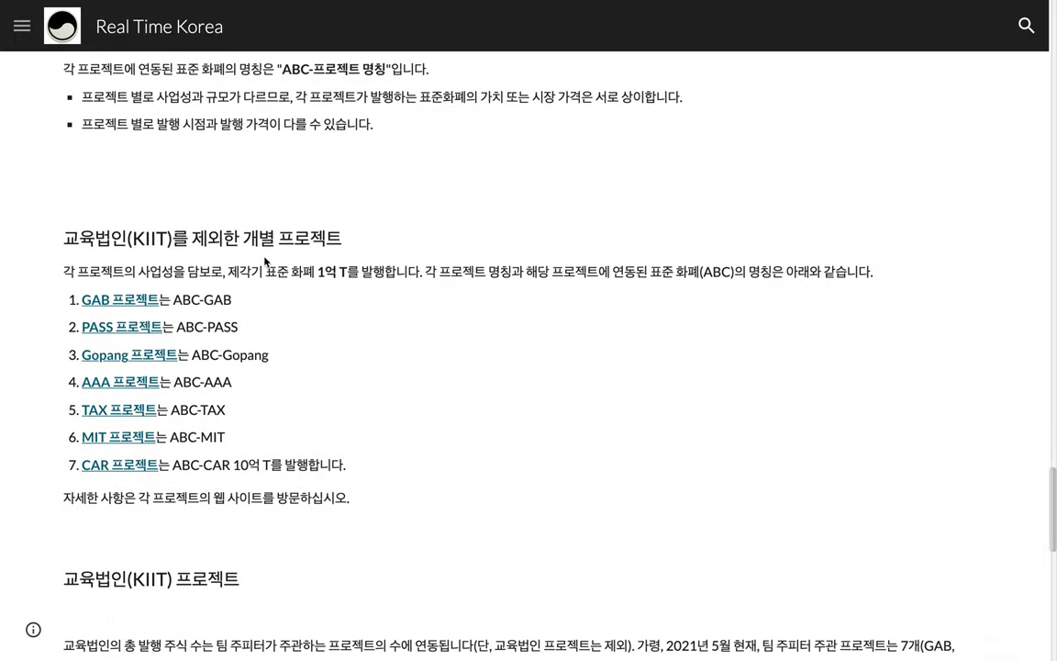
Step: Switch to the 흑판 sheet and highlight the KIIT description 지구촌을 엮는 하나의 학교 in row 8
key("ctrl+Tab")
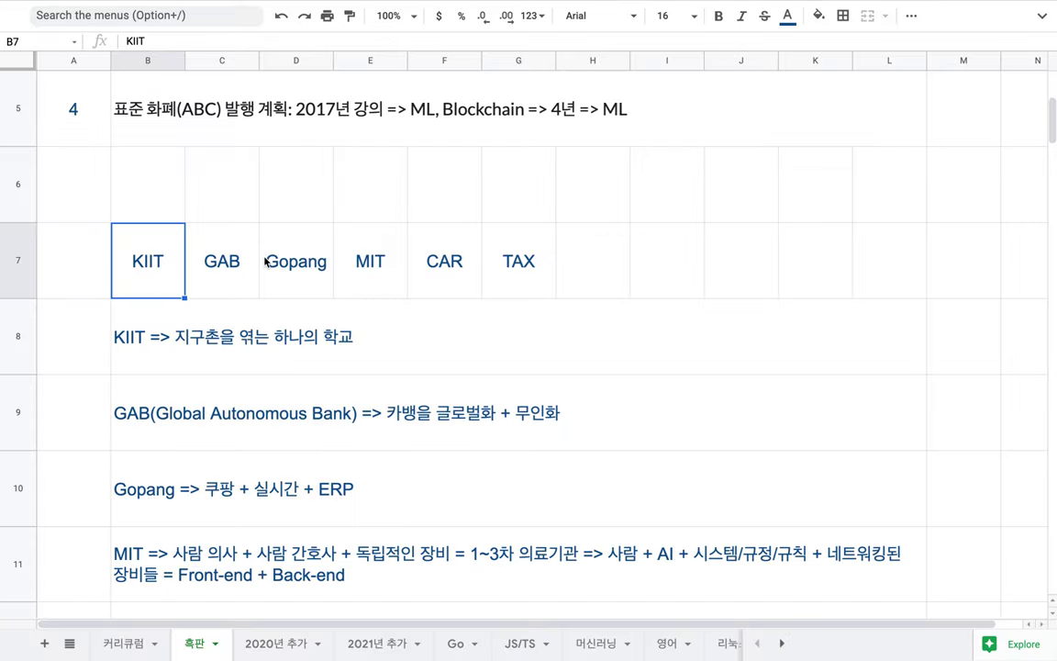
left_click(341, 333)
scroll(341, 333, "down", 1)
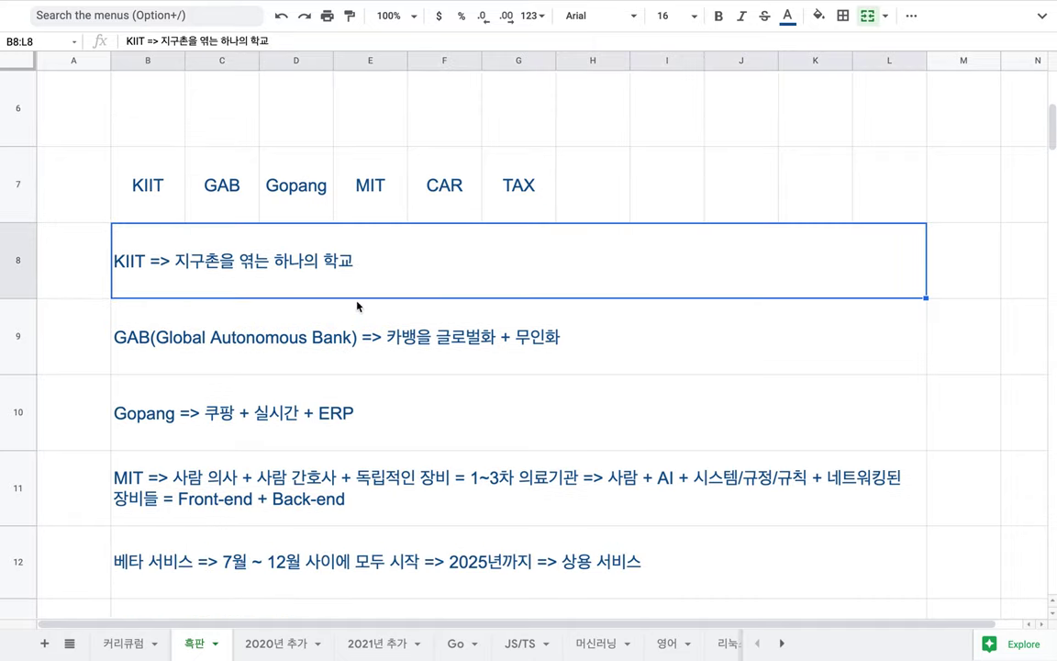
double_click(154, 268)
left_click_drag(144, 235, 341, 235)
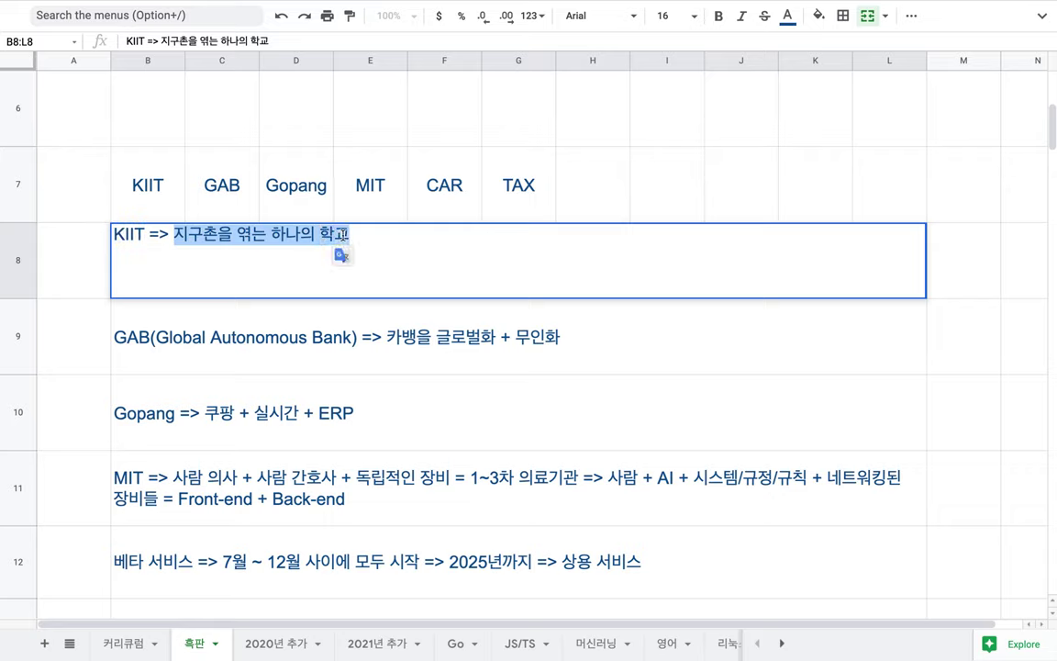
Step: Select the GAB project cell in row 7, then highlight its description 카뱅을 글로벌화 + 무인화 in row 9
left_click(245, 192)
left_click(179, 348)
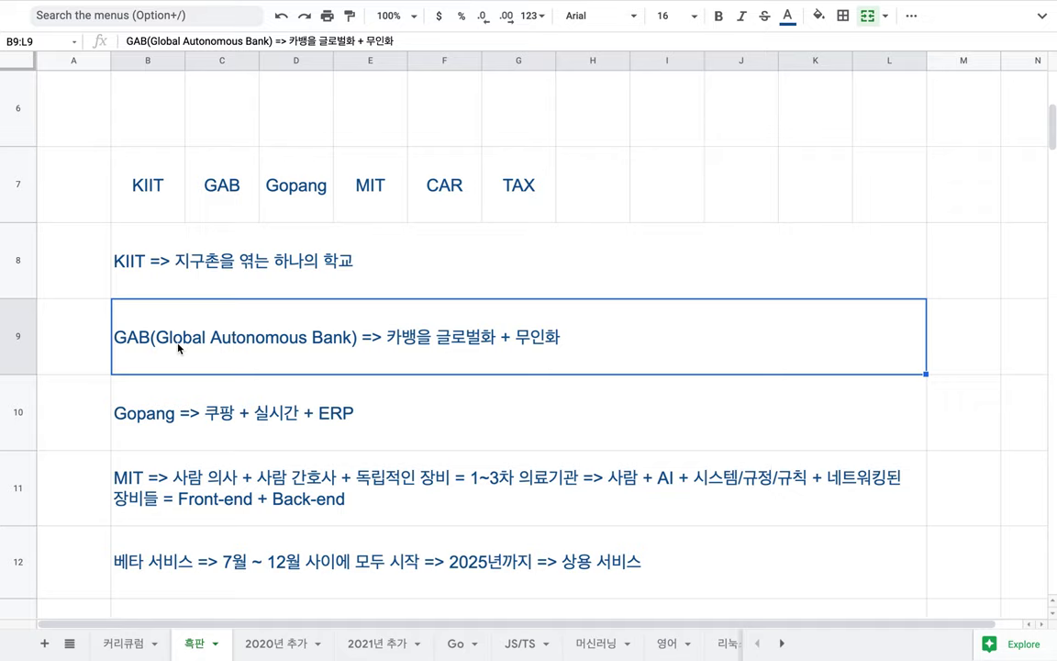
double_click(179, 348)
left_click_drag(155, 313, 549, 303)
left_click(381, 314)
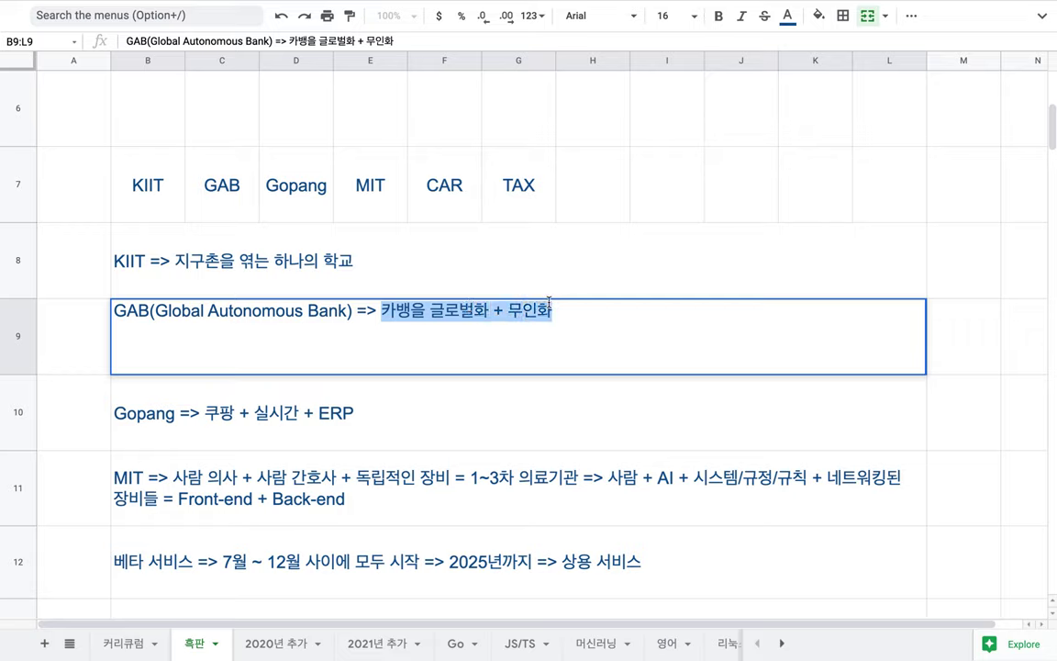
double_click(196, 311)
Step: Select the Gopang project cell in row 7, then highlight its description 쿠팡 + 실시간 + ERP in row 10
left_click(311, 213)
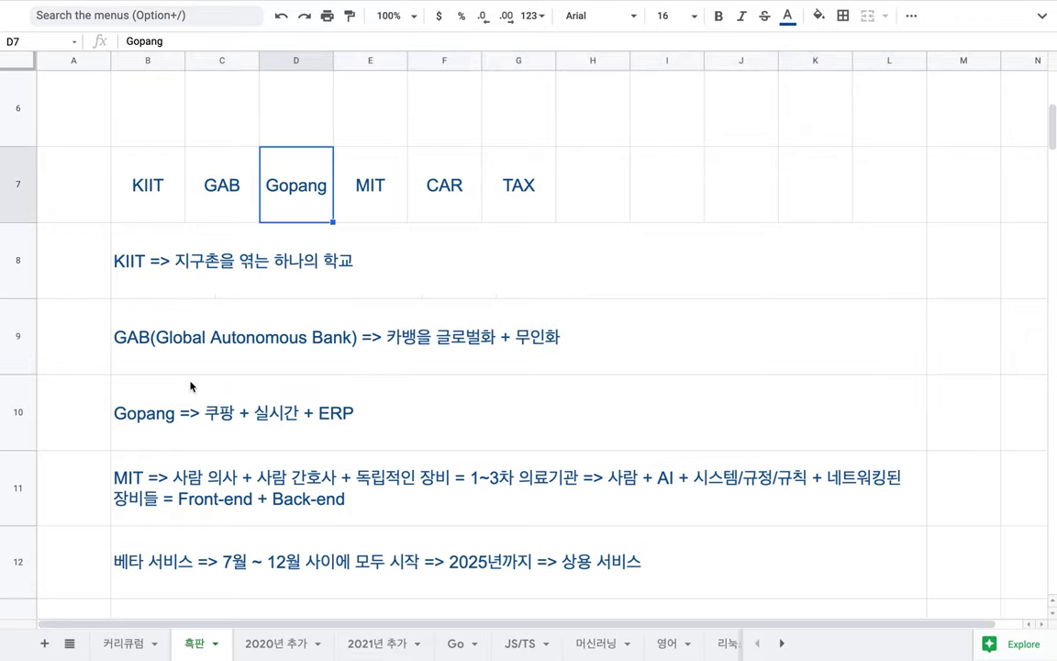
double_click(157, 444)
left_click_drag(203, 391, 347, 389)
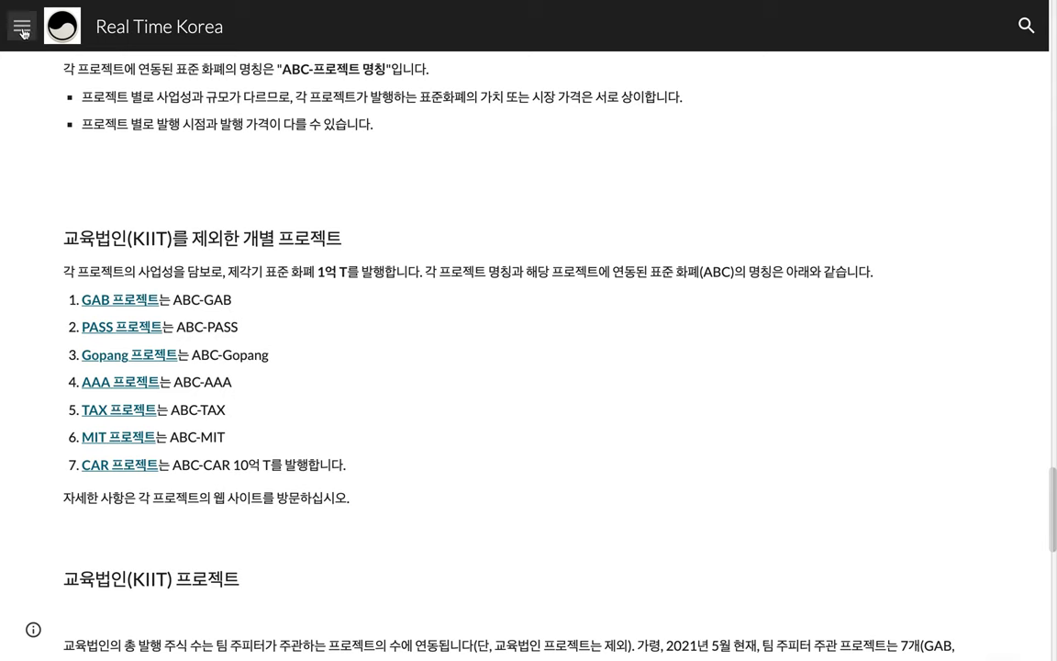
Step: On the Real Time Korea site, open the Gopang page and read from its course notices through section 5, FAX = 공평 과세
left_click(22, 27)
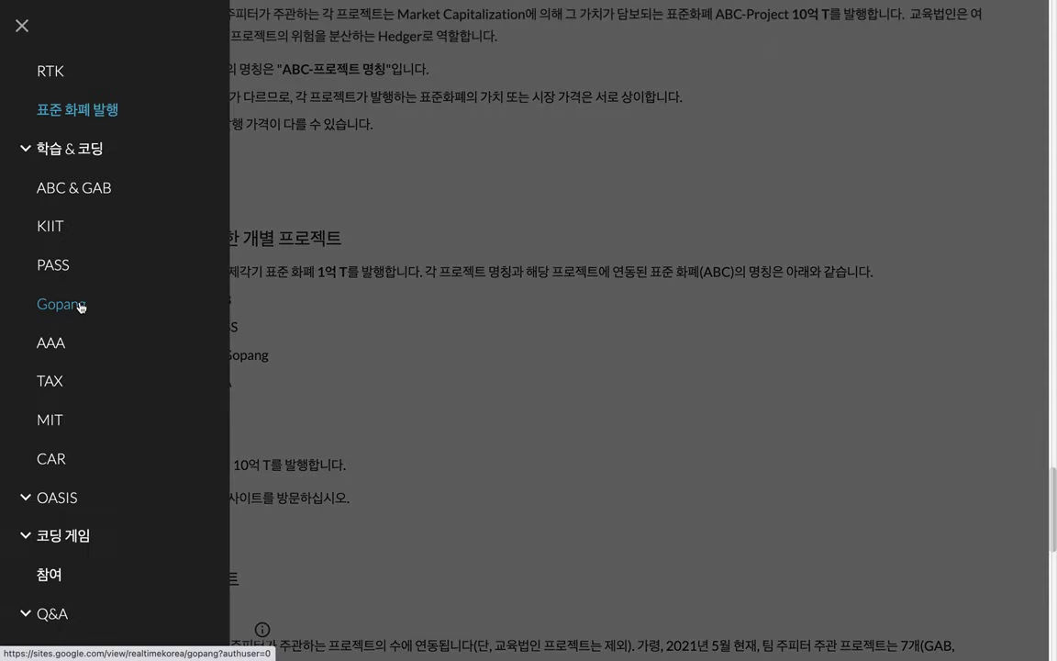
scroll(296, 323, "down", 8)
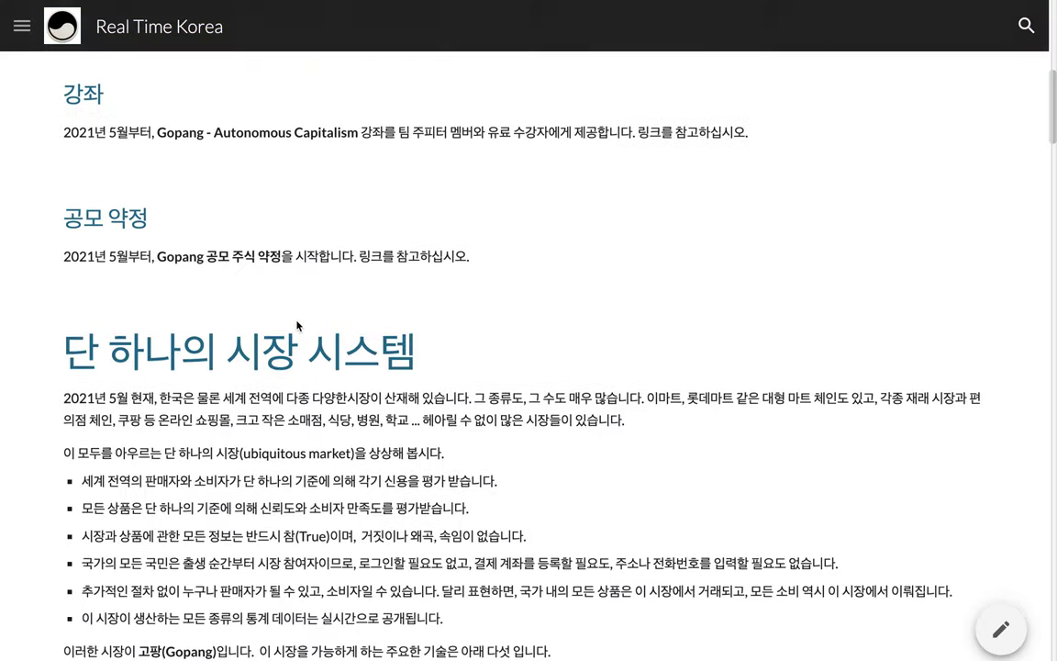
scroll(296, 321, "up", 3)
scroll(295, 321, "down", 5)
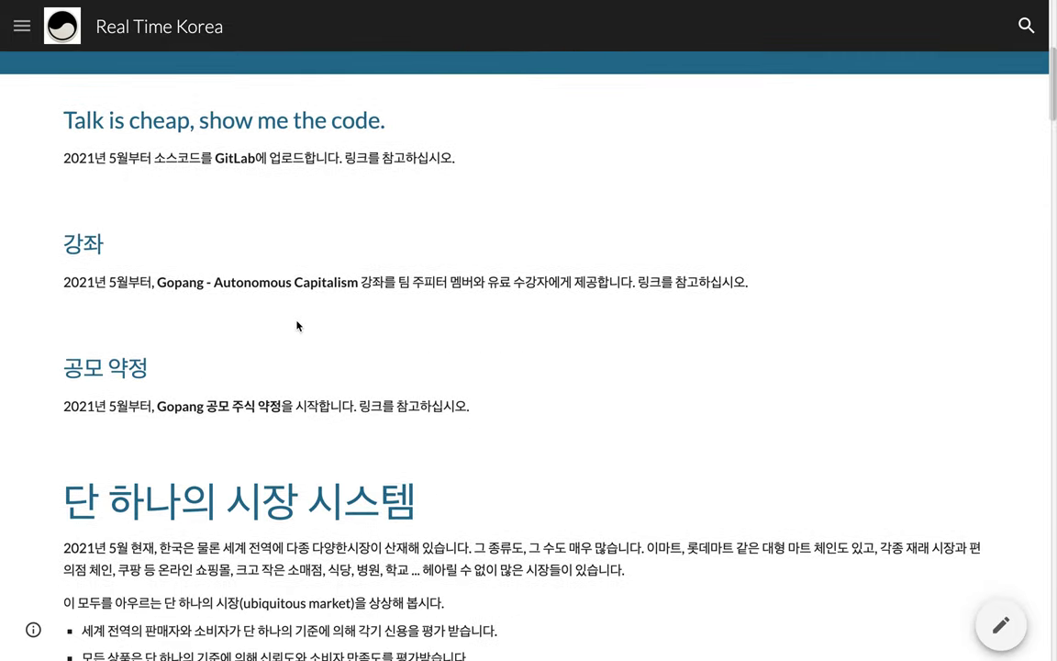
scroll(295, 320, "down", 12)
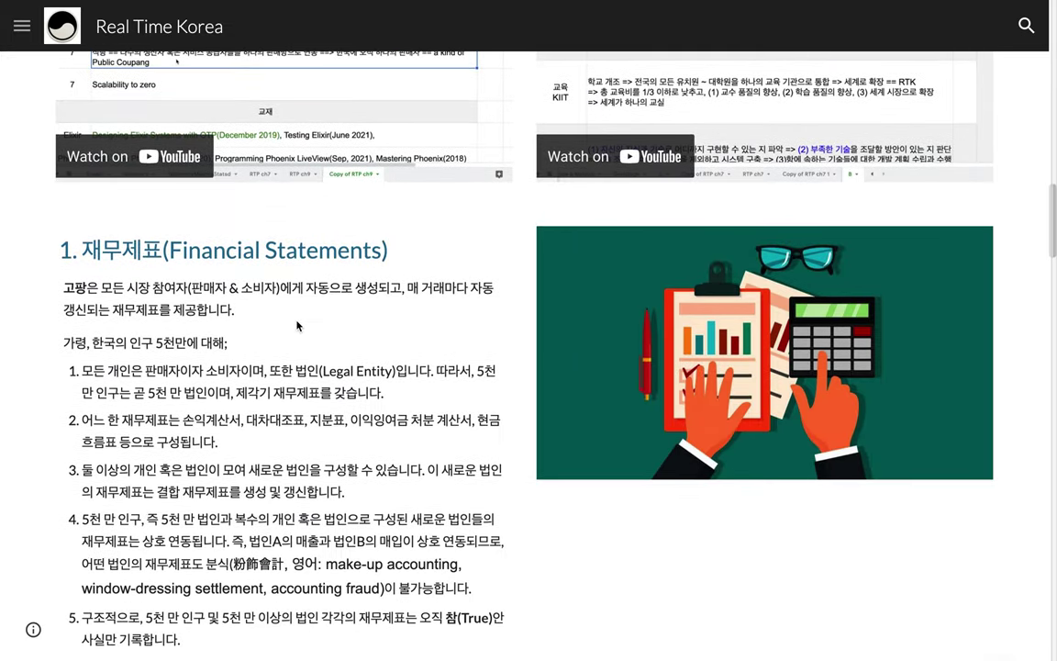
scroll(295, 320, "down", 12)
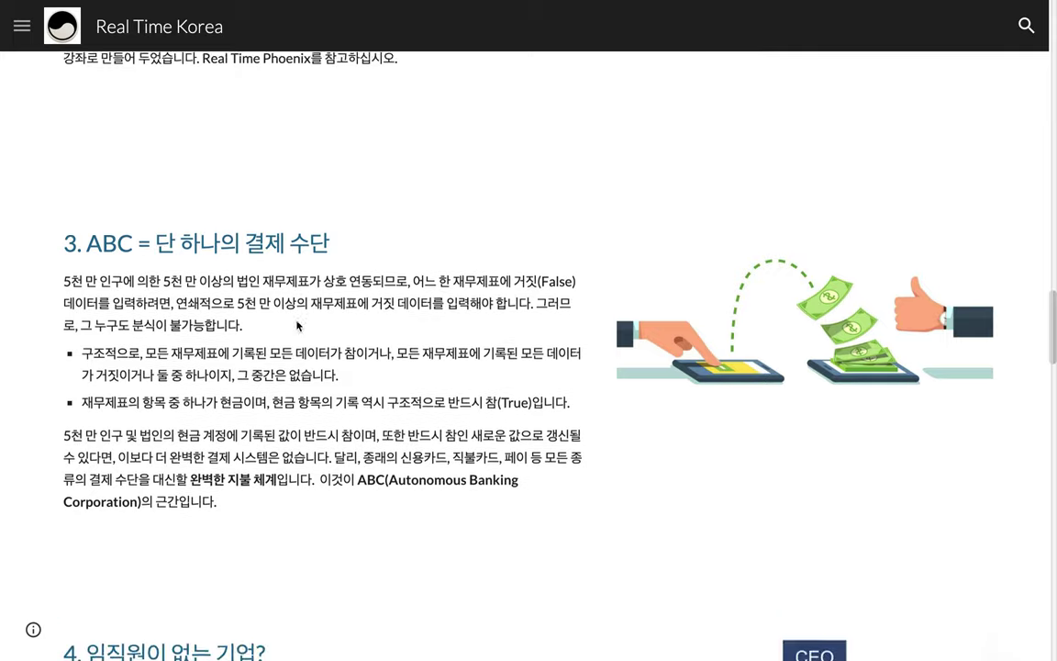
scroll(296, 320, "down", 10)
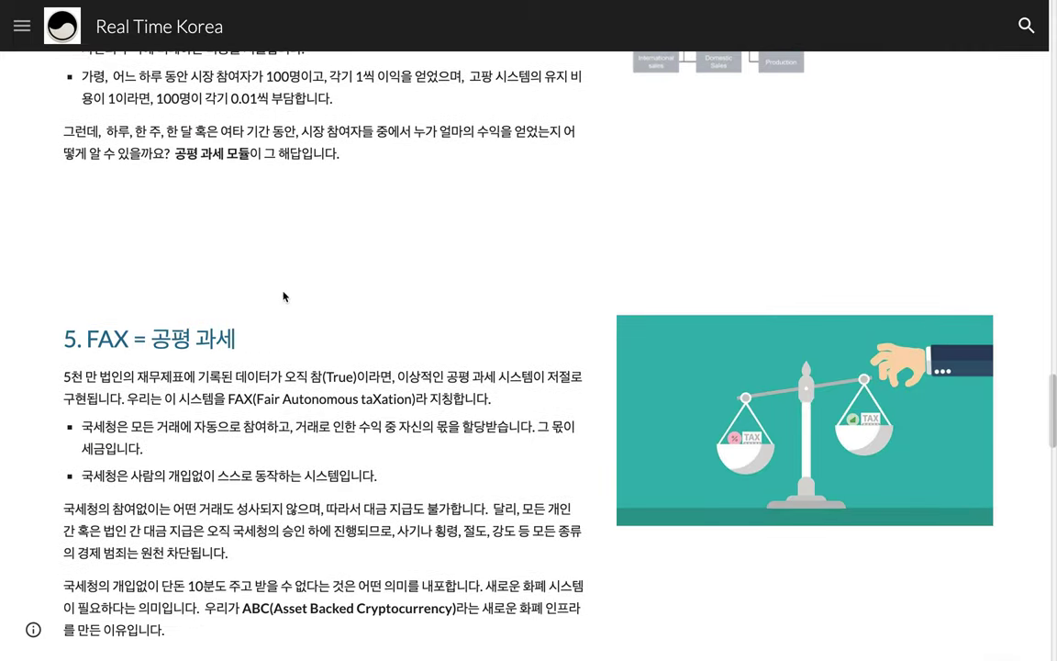
Step: Open the ABC & GAB page, read its Notice and 목차 sections, and look over the site's list of project pages
left_click(26, 32)
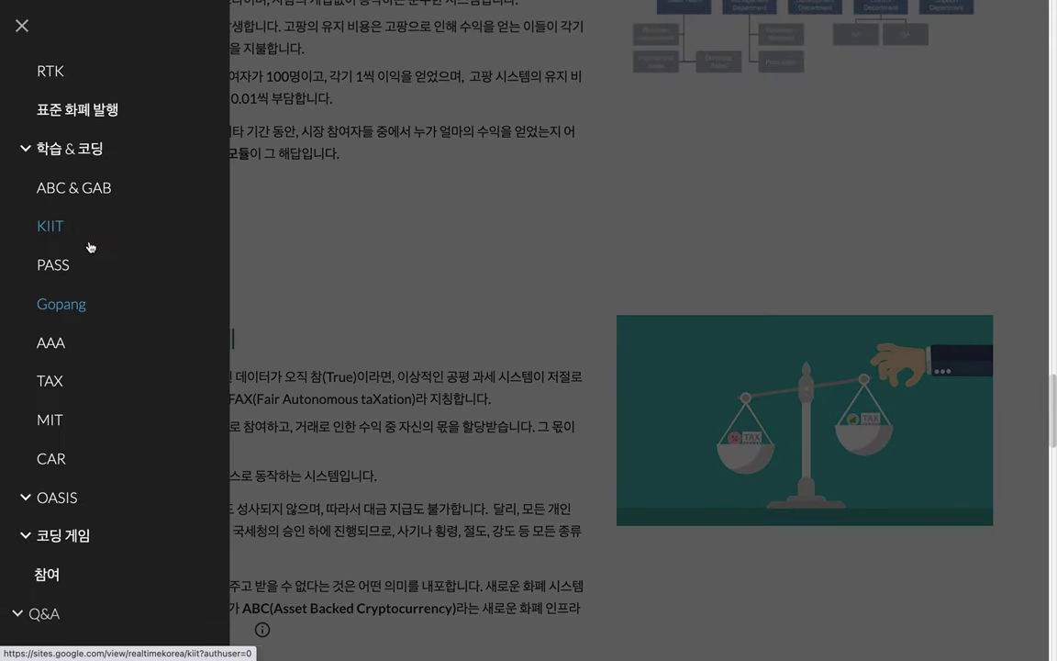
left_click(97, 191)
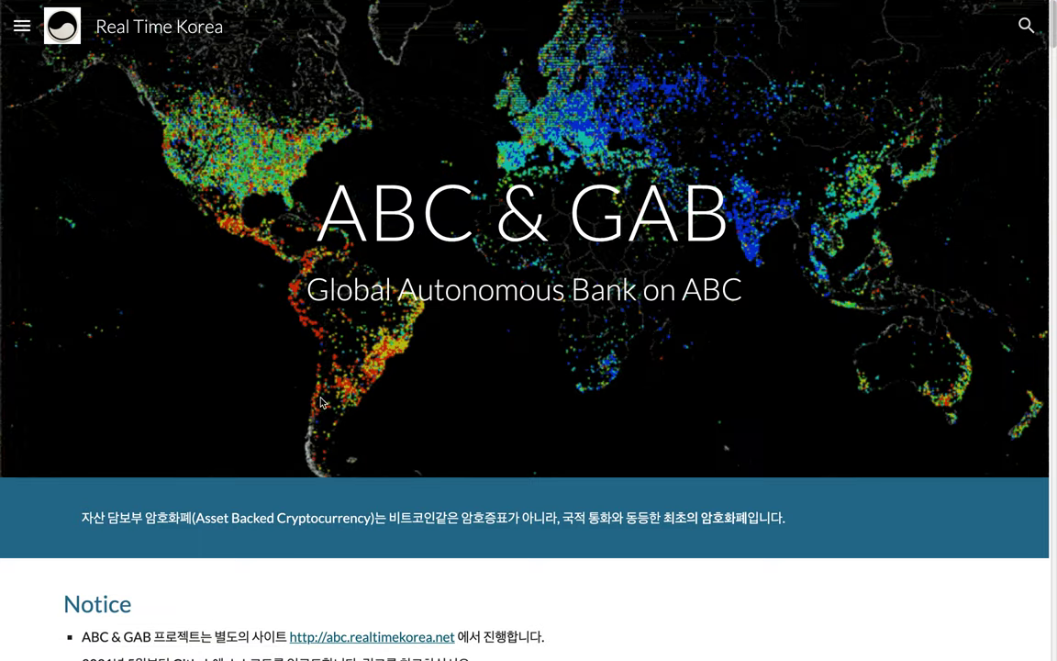
scroll(319, 401, "down", 5)
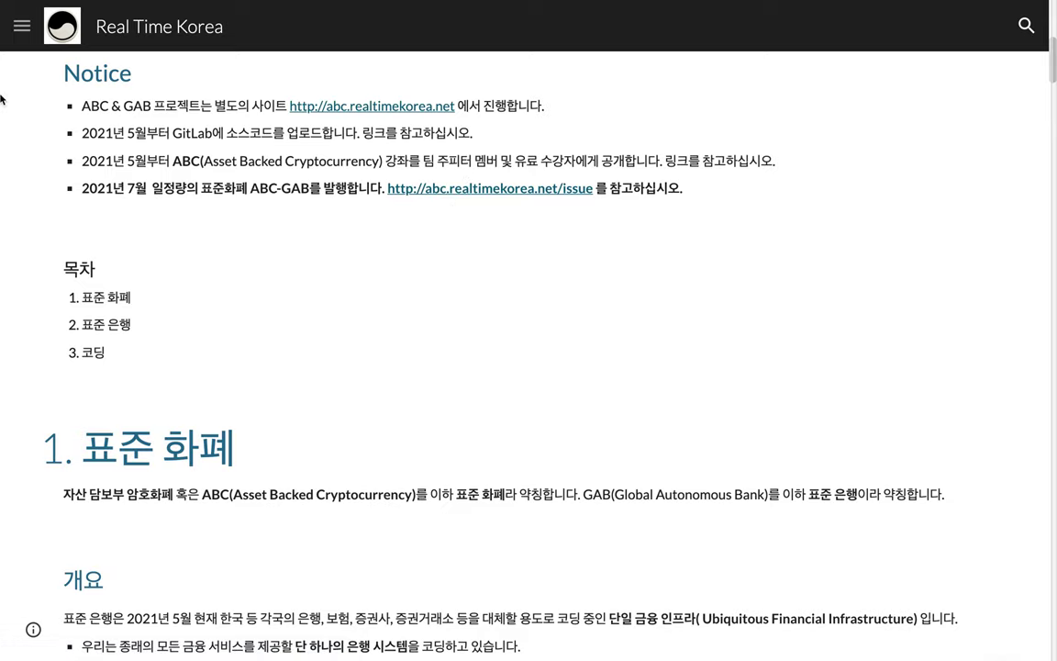
left_click(20, 26)
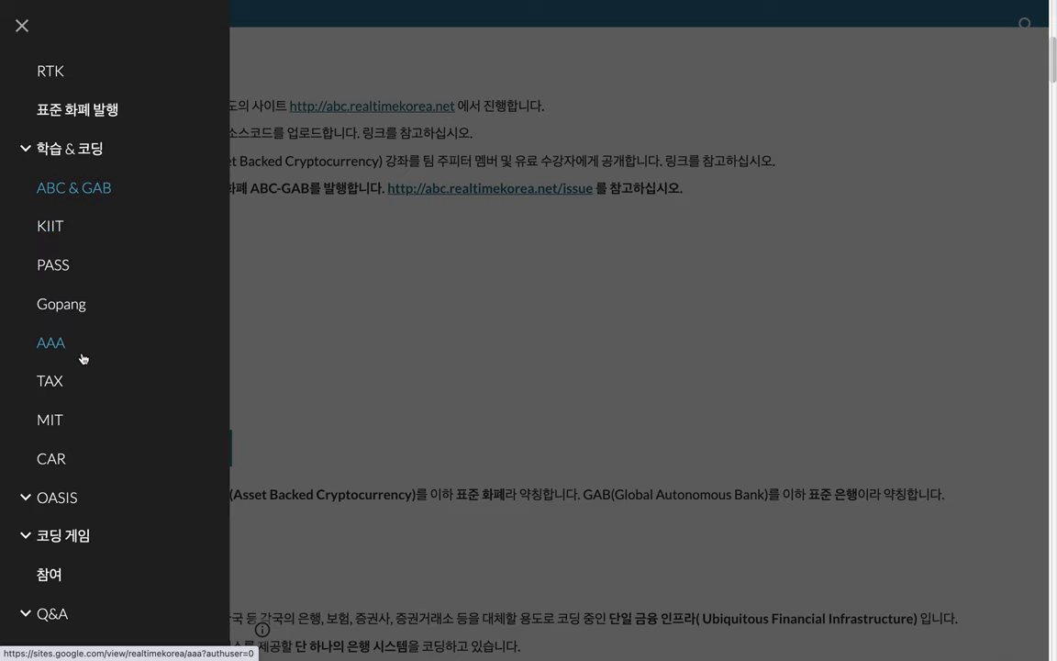
left_click(324, 271)
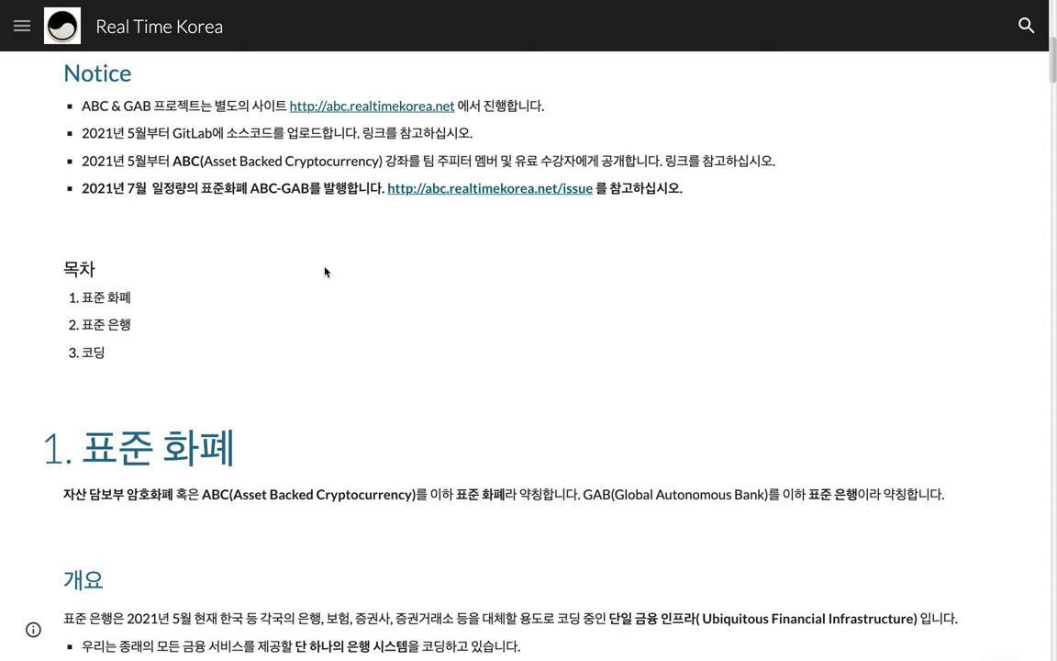
Step: Back in the 흑판 sheet, highlight the people-and-standalone-equipment part of the MIT description in row 11, then the AI-and-networked-equipment part
key("ctrl+Tab")
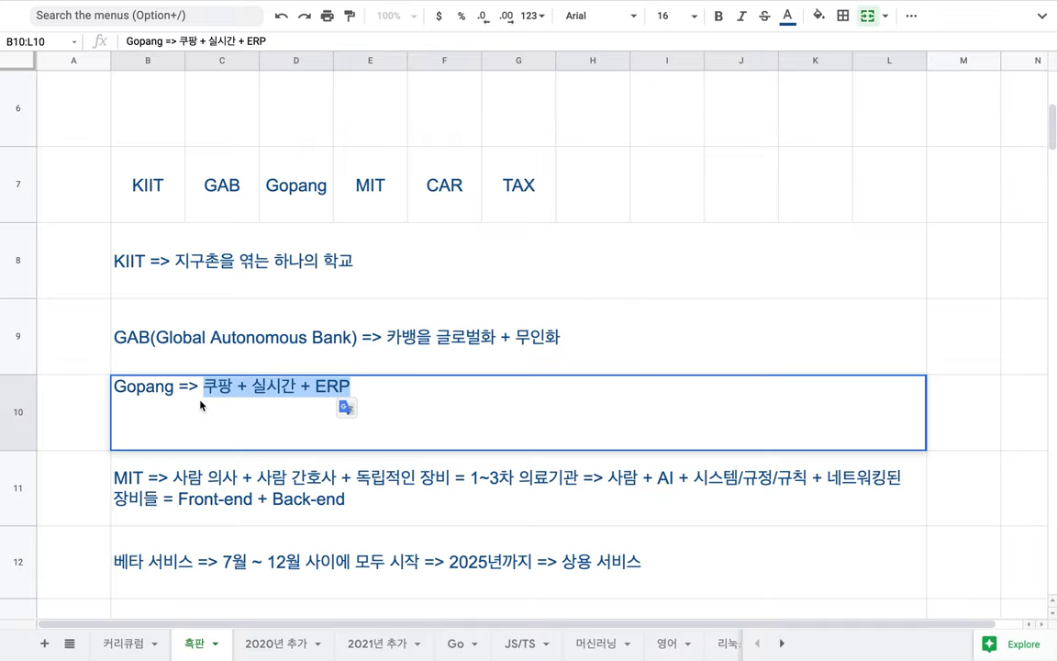
double_click(198, 489)
left_click_drag(141, 460, 451, 462)
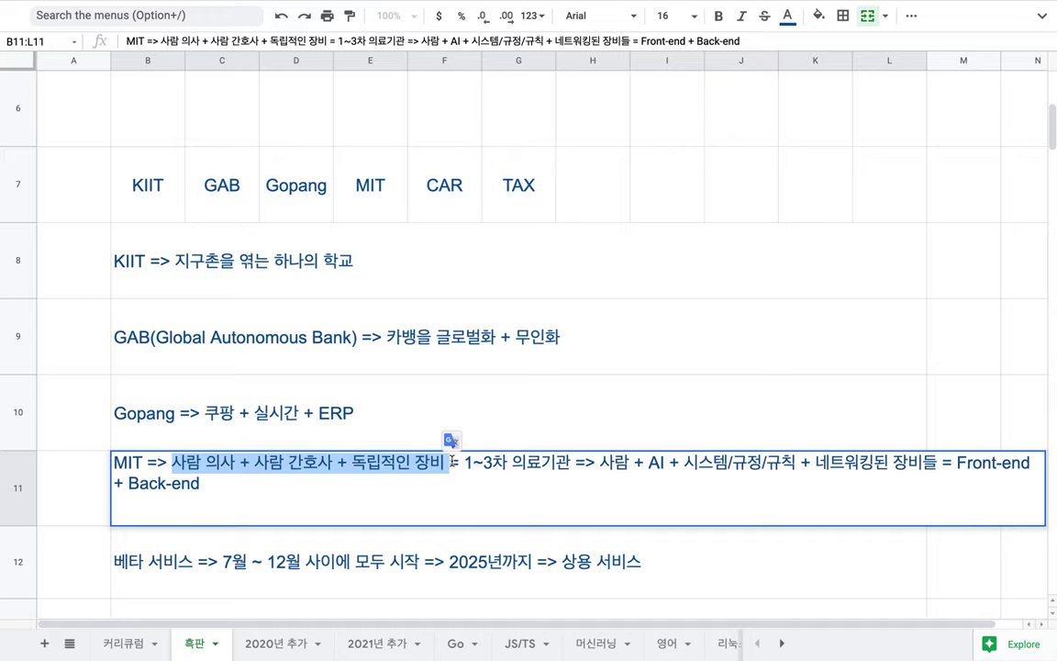
left_click_drag(600, 462, 930, 459)
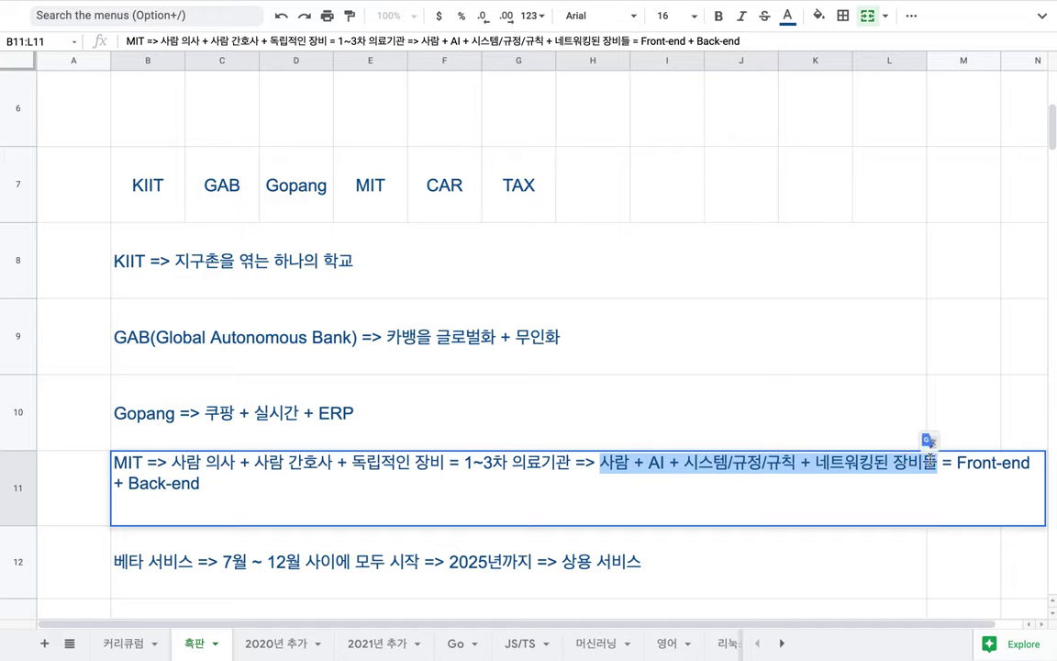